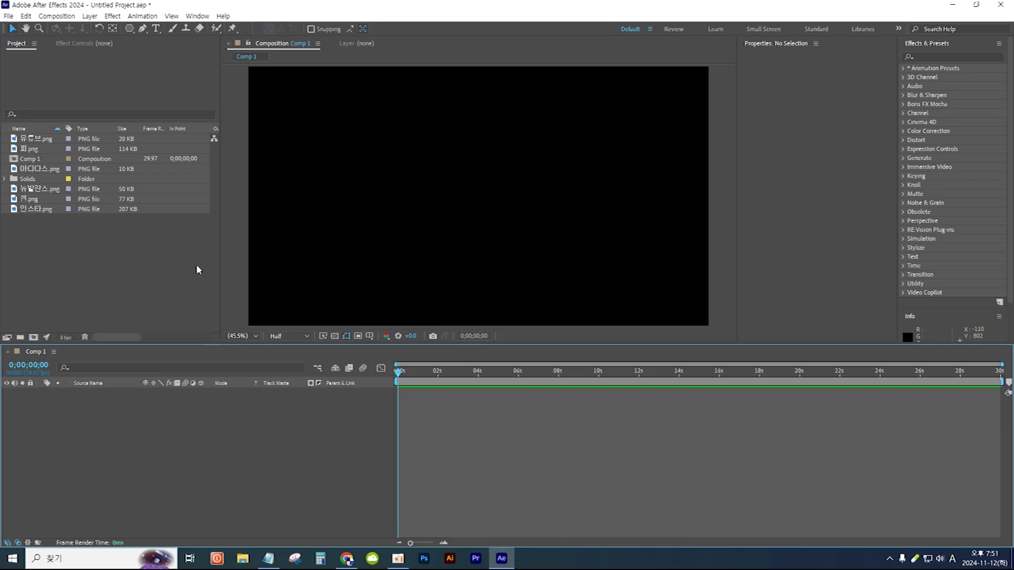
Draw an upright six-point polygon near the composition's center with the Polygon Tool, with an outer radius of about 395 and 0° rotation
left_click(131, 29)
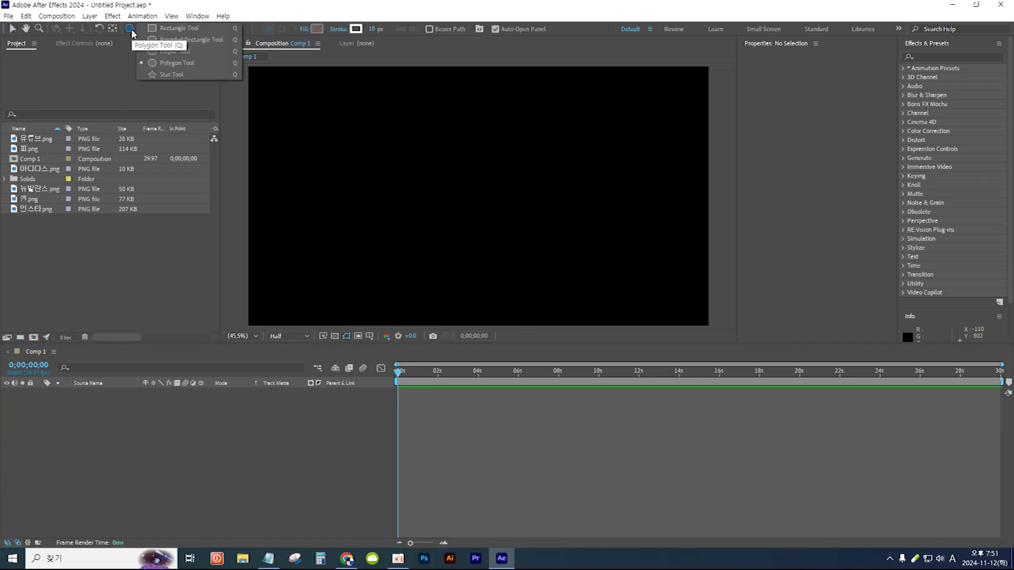
left_click(176, 63)
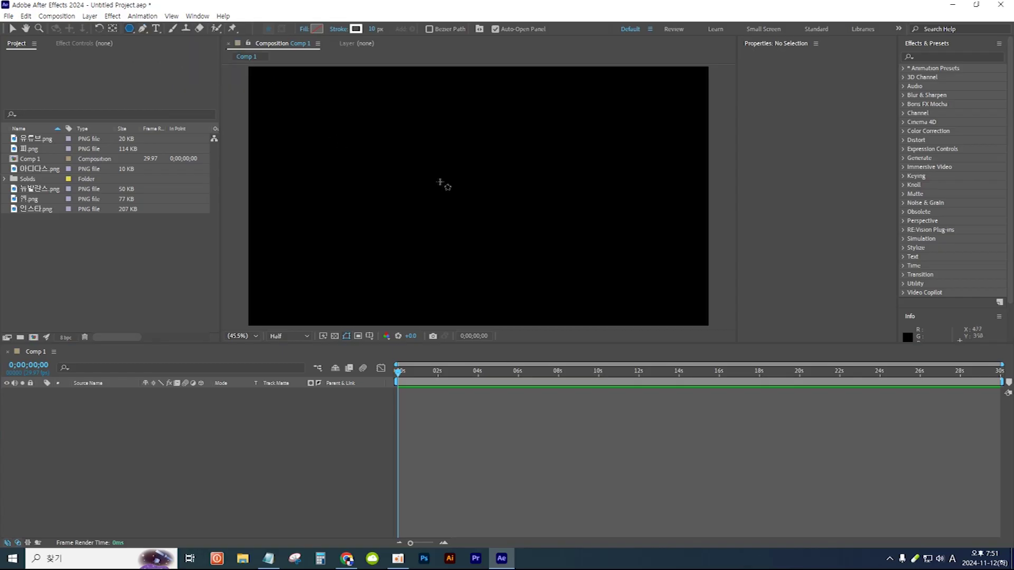
left_click_drag(467, 195, 537, 260)
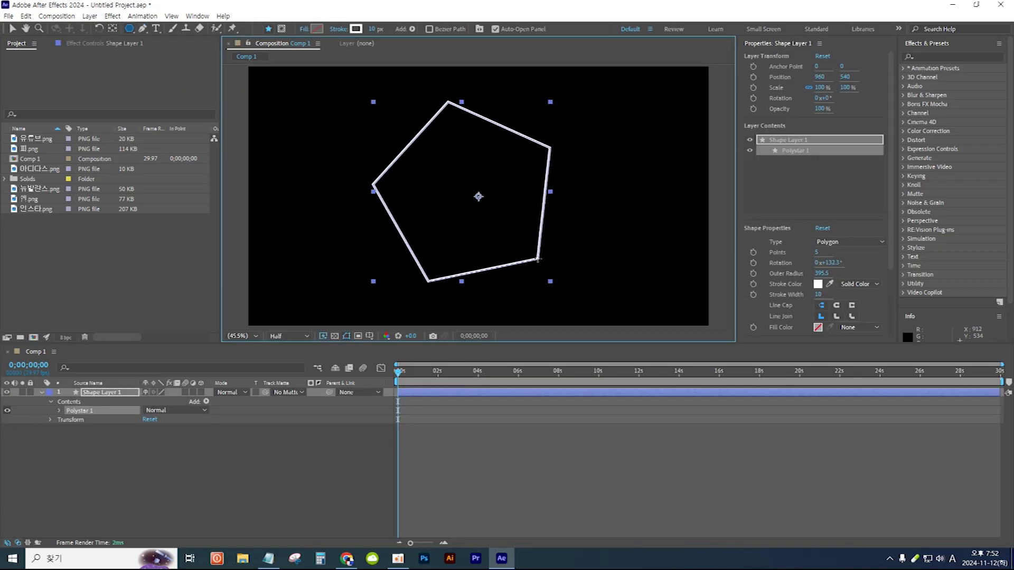
key("Up")
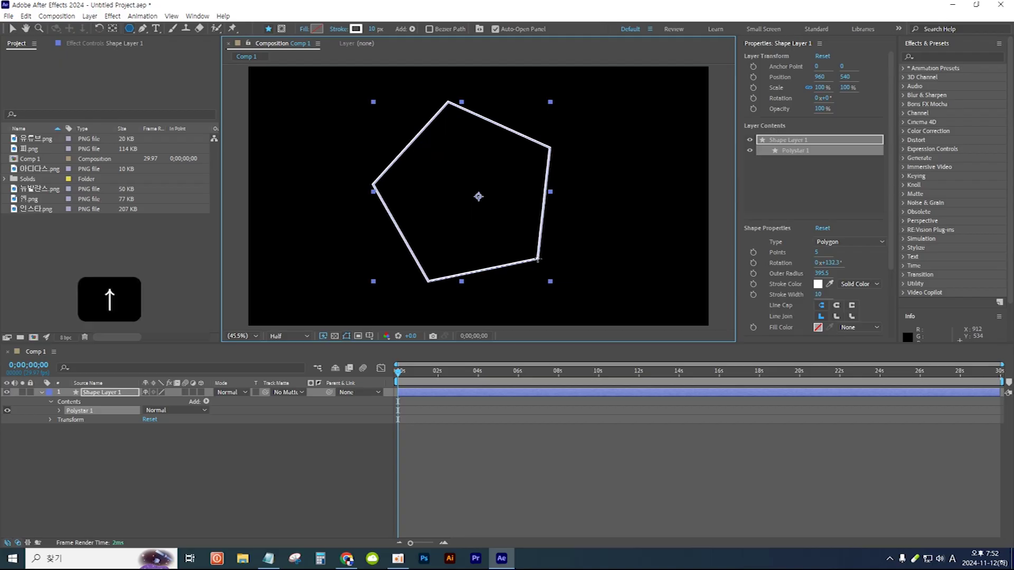
key("Up")
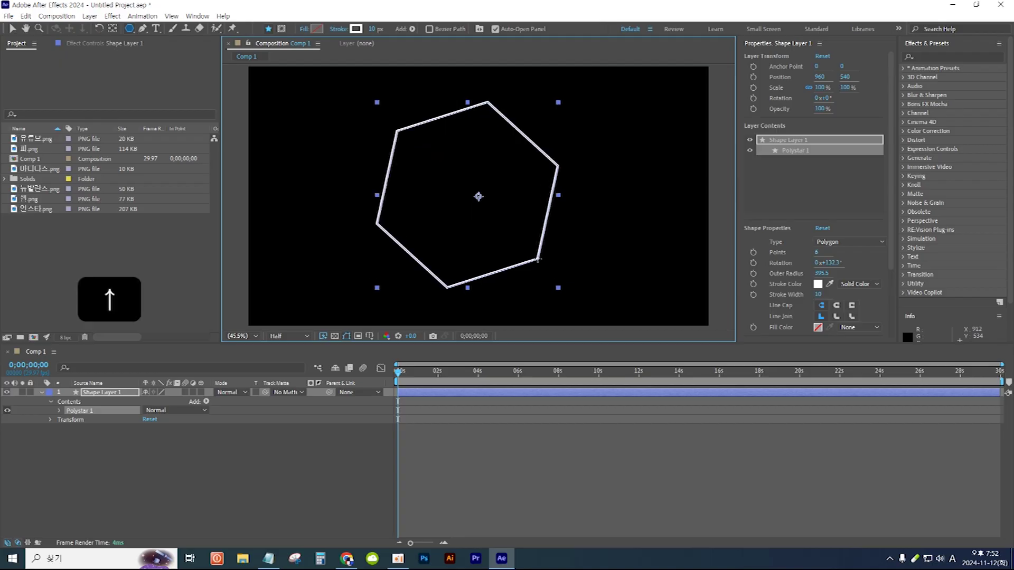
key("shift")
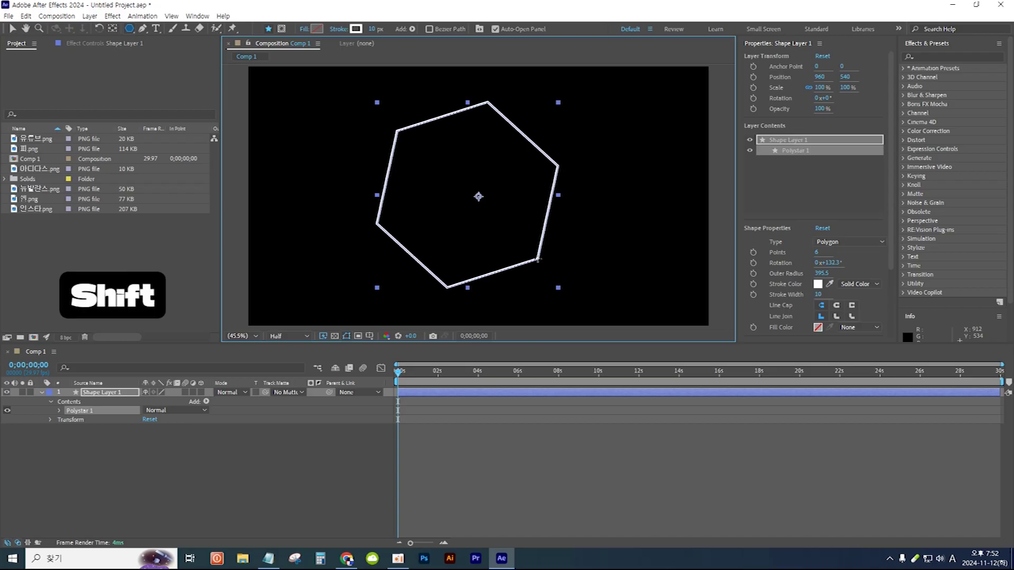
left_click_drag(538, 259, 537, 258)
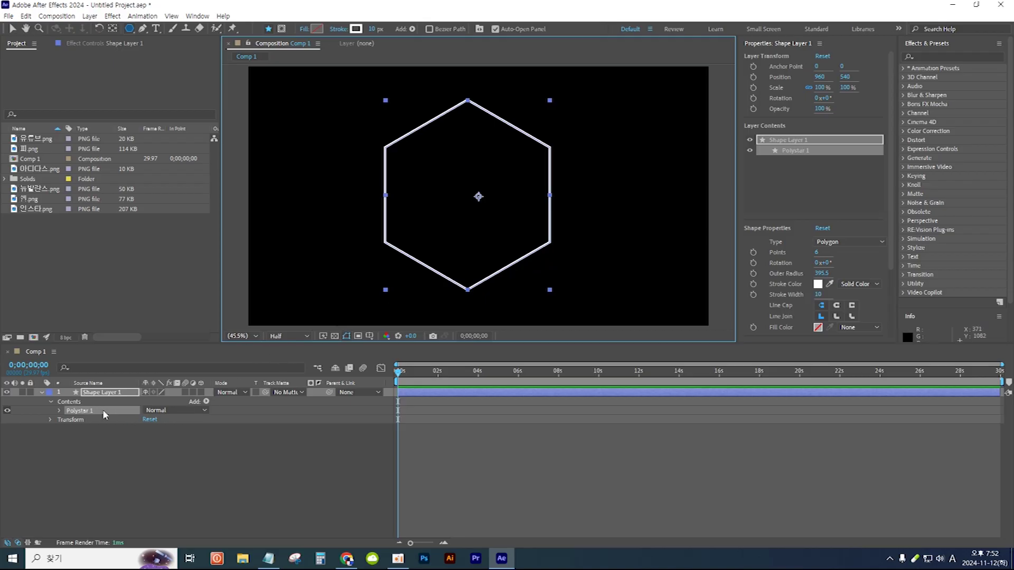
Convert the hexagon's polystar path to a Bezier path
left_click(59, 410)
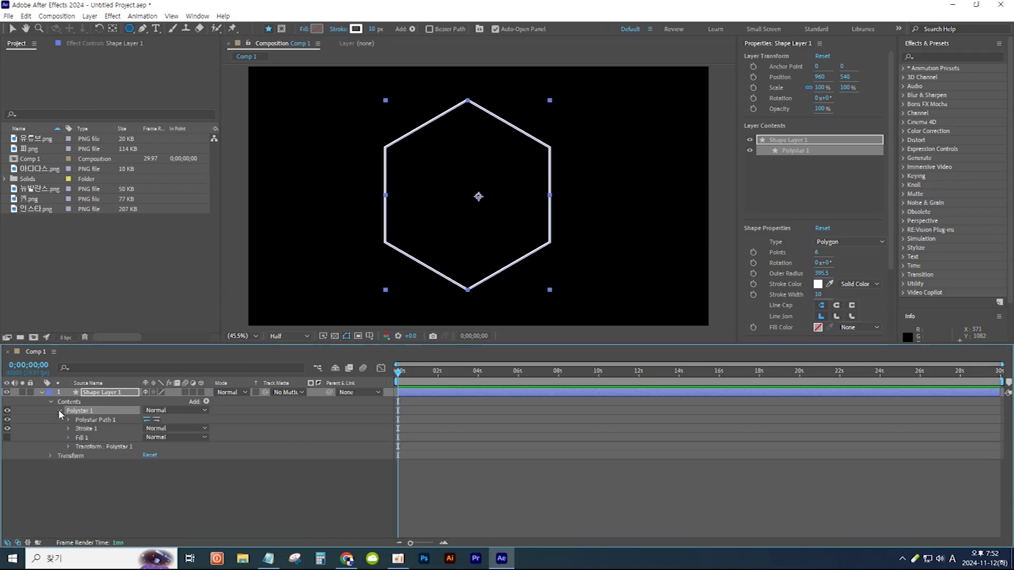
right_click(92, 421)
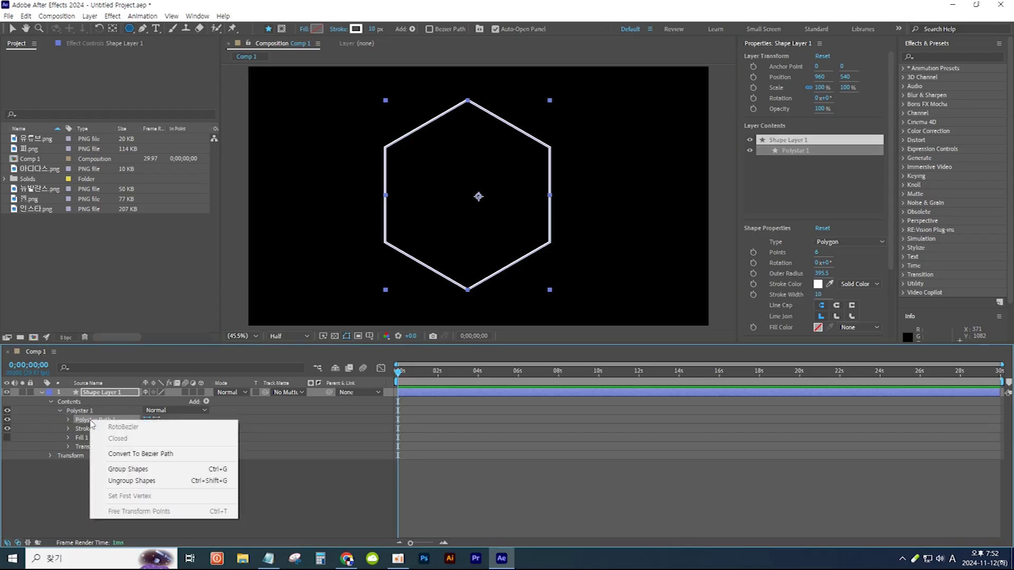
left_click(129, 455)
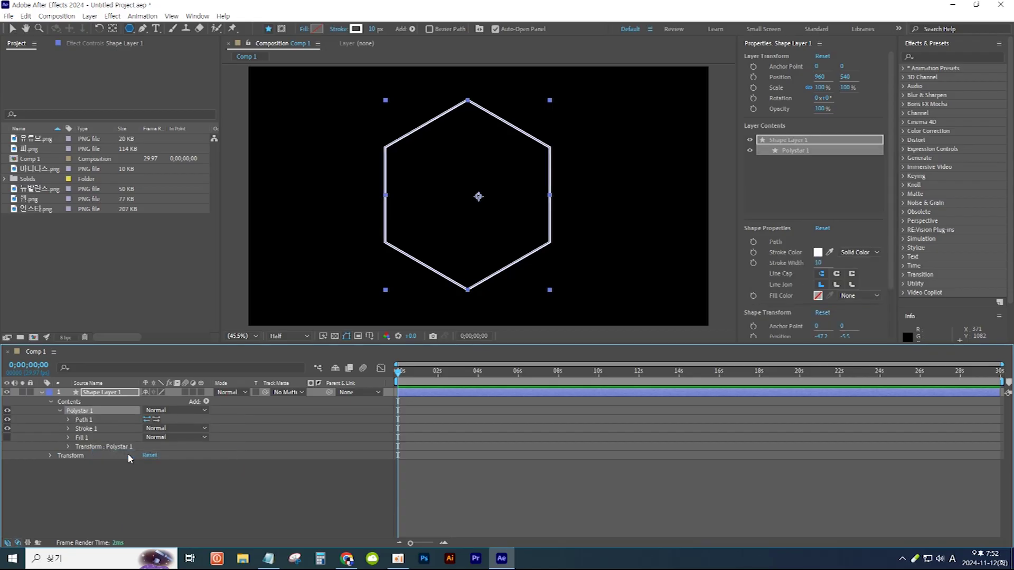
Copy the Path property of the hexagon's Bezier path
left_click(88, 423)
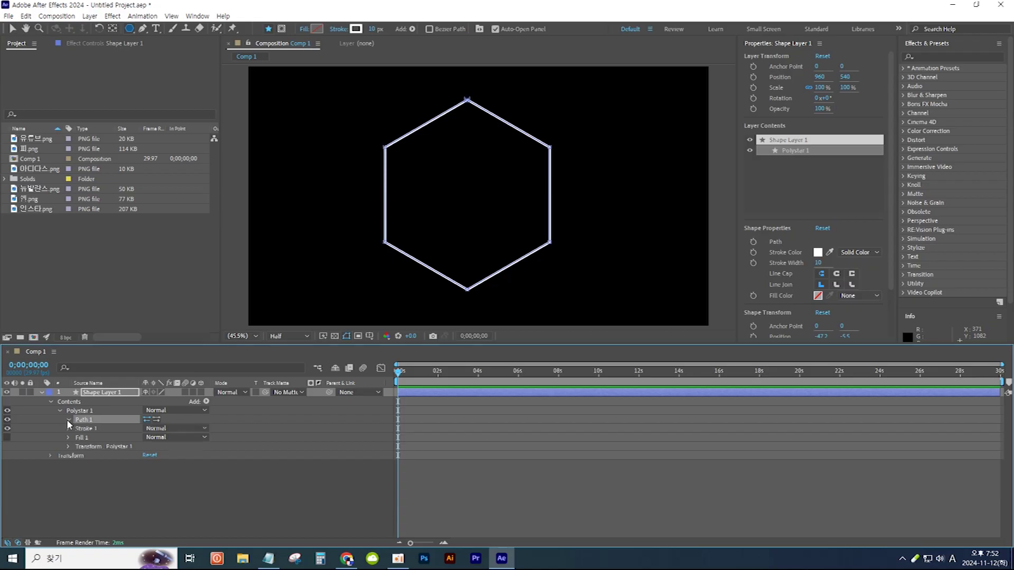
left_click(68, 419)
left_click(102, 429)
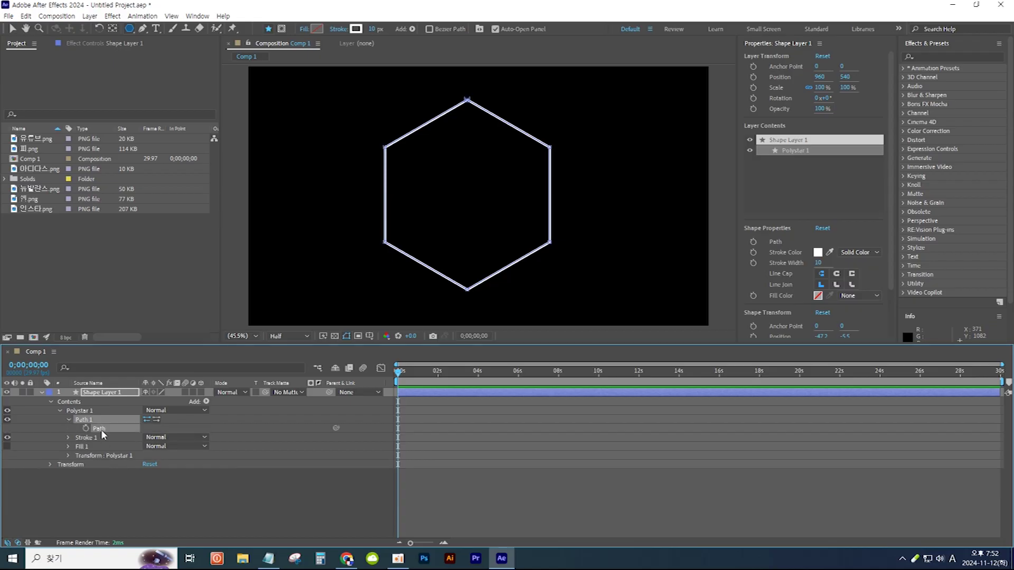
key("ctrl+c")
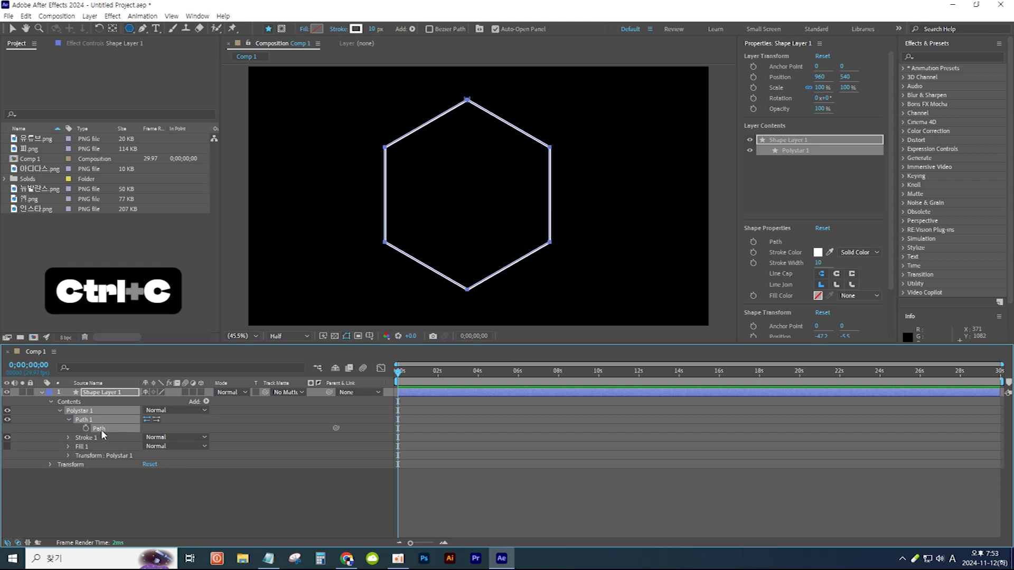
Make the hexagon shape layer 3D and use the Classic 3D renderer for the composition
left_click(201, 394)
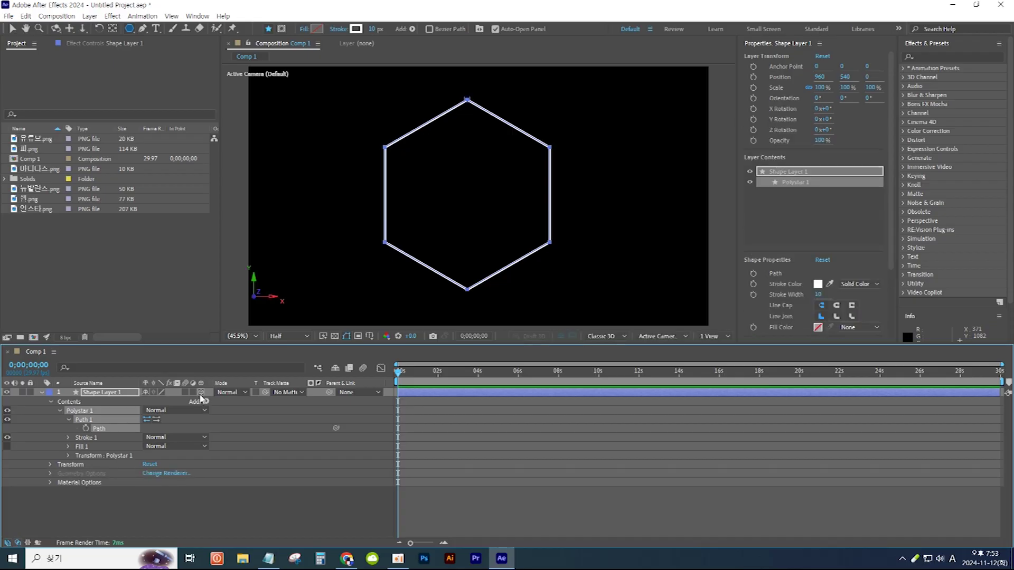
left_click(623, 336)
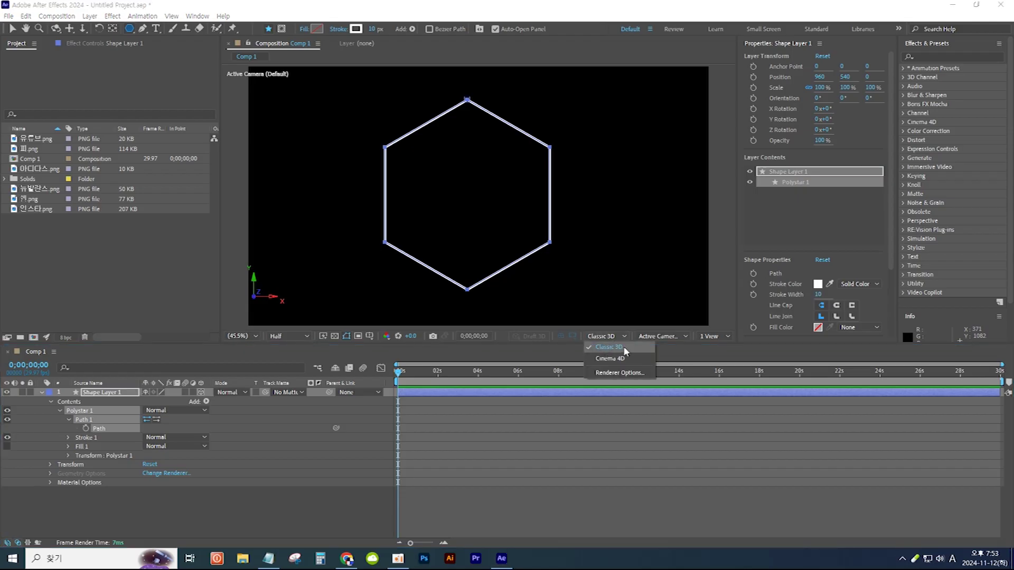
left_click(628, 347)
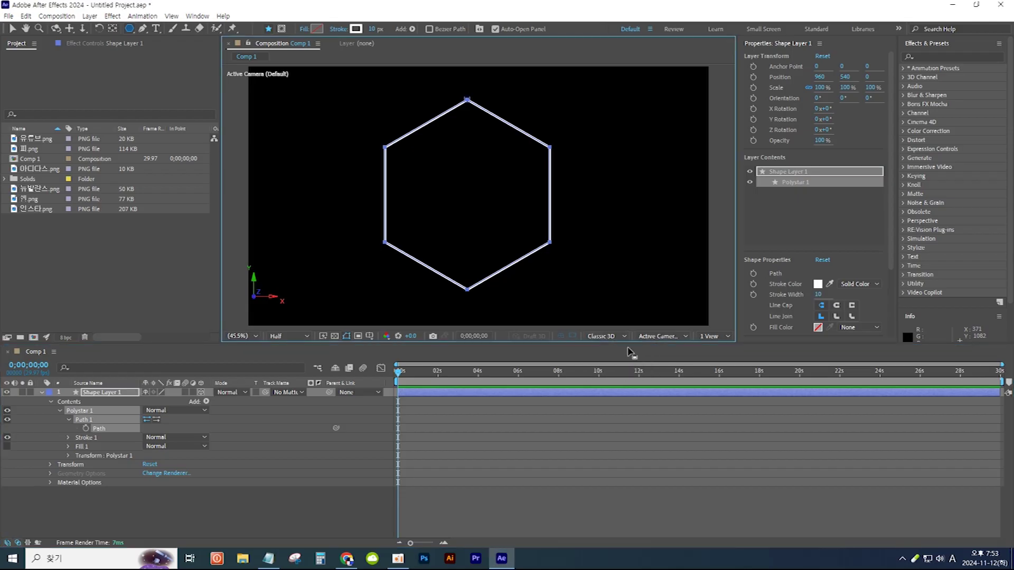
Create a one-node camera layer with the 35mm preset
left_click(90, 16)
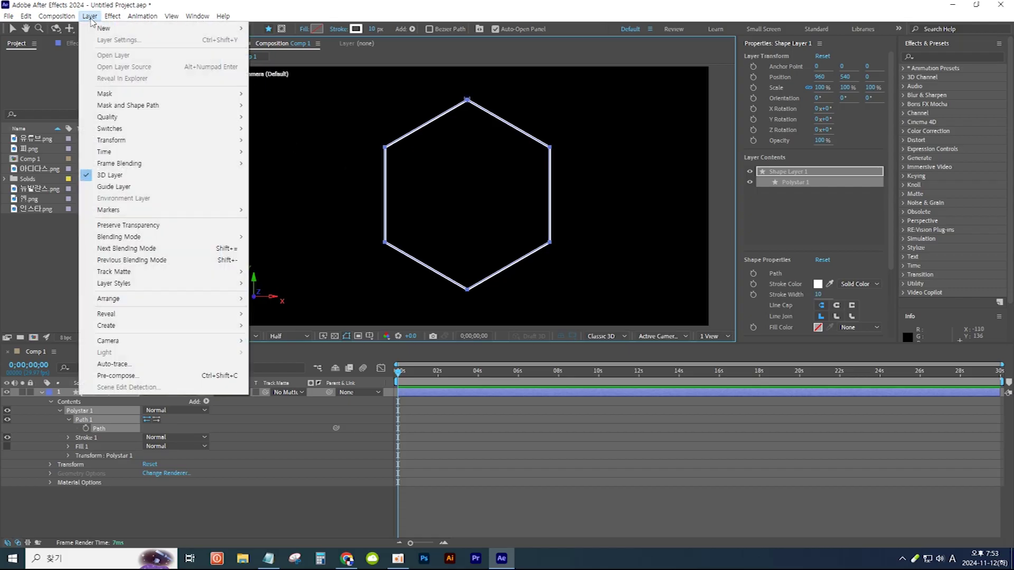
mouse_move(117, 29)
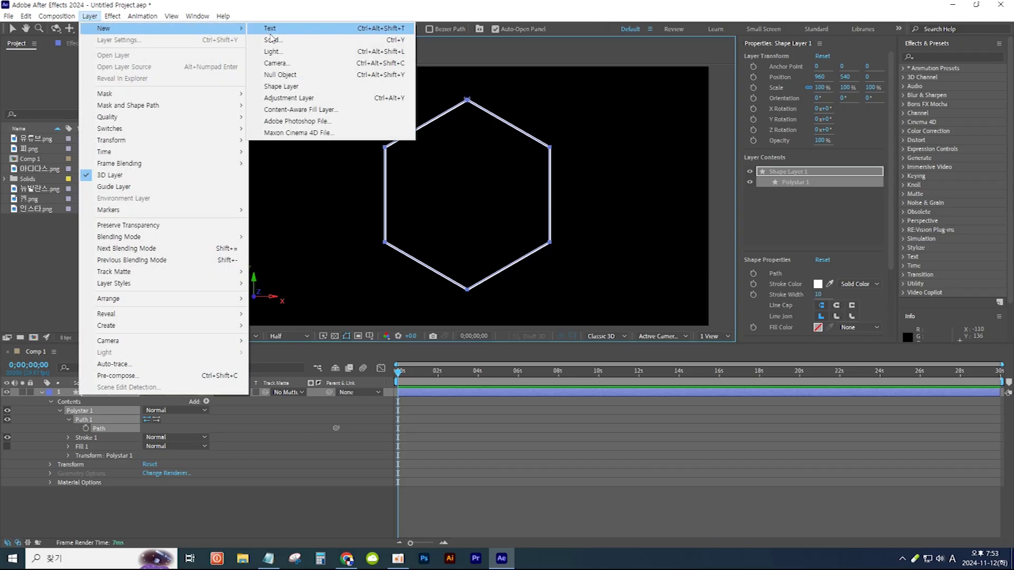
left_click(280, 64)
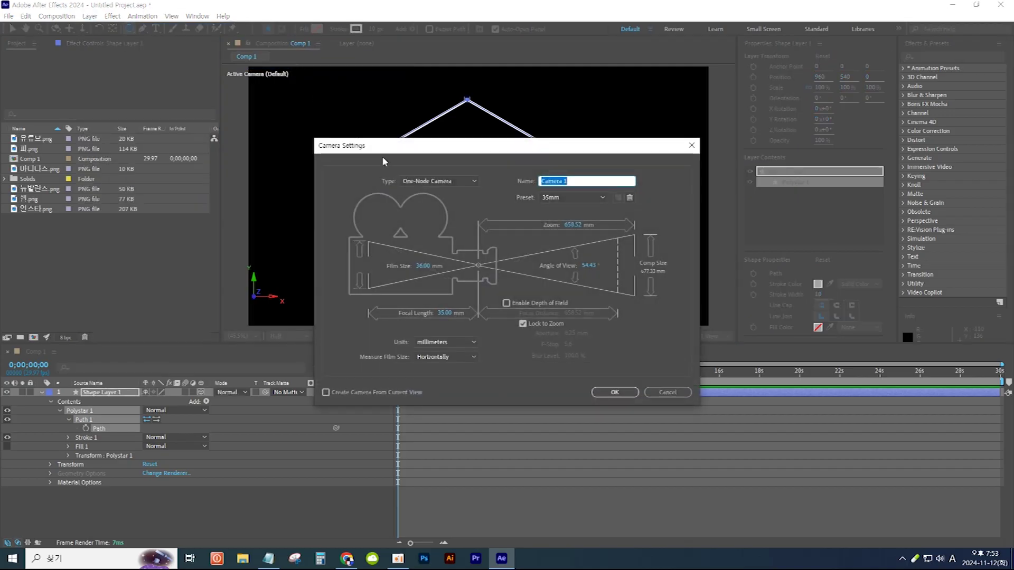
left_click(456, 181)
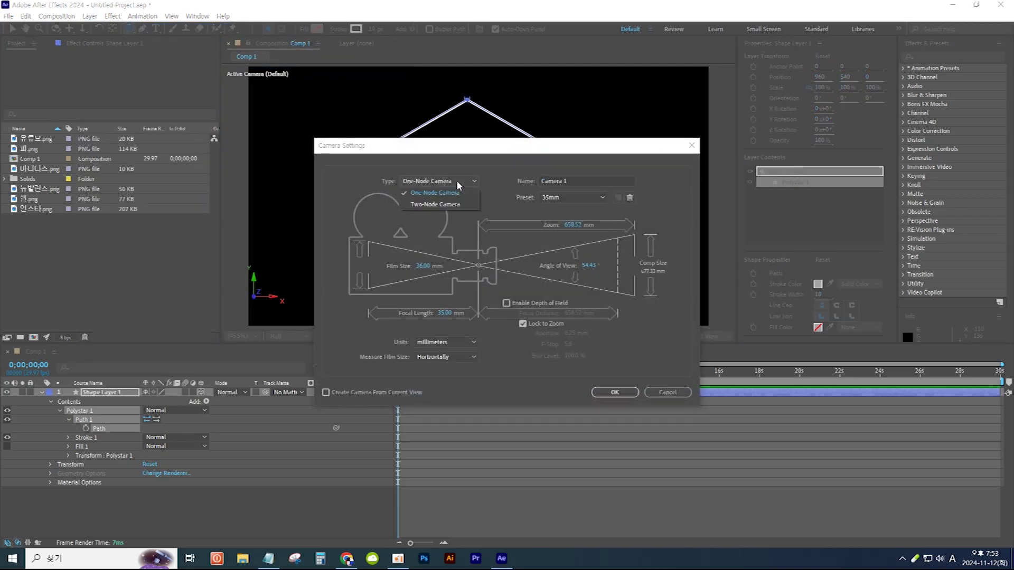
left_click(443, 194)
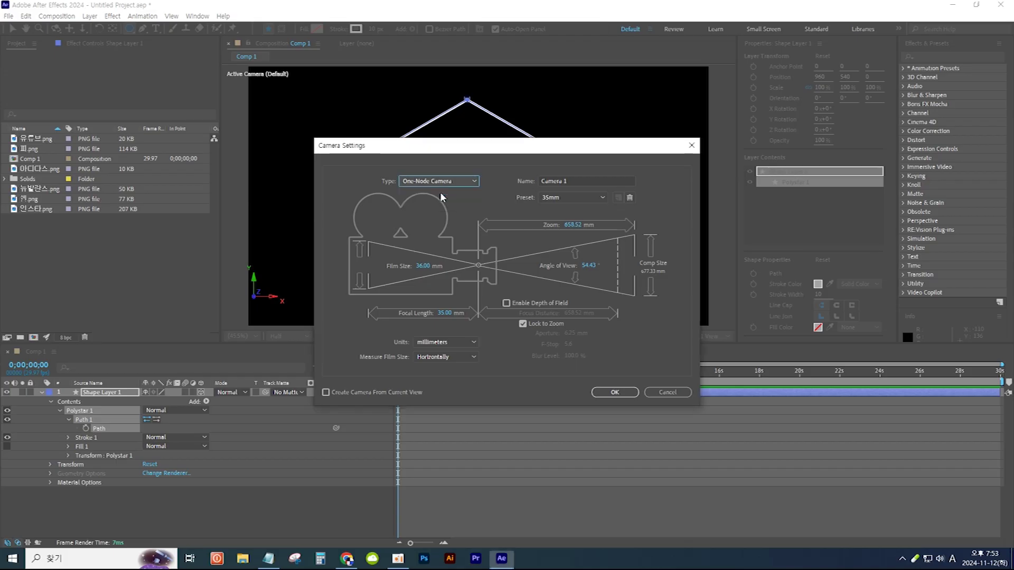
left_click(579, 197)
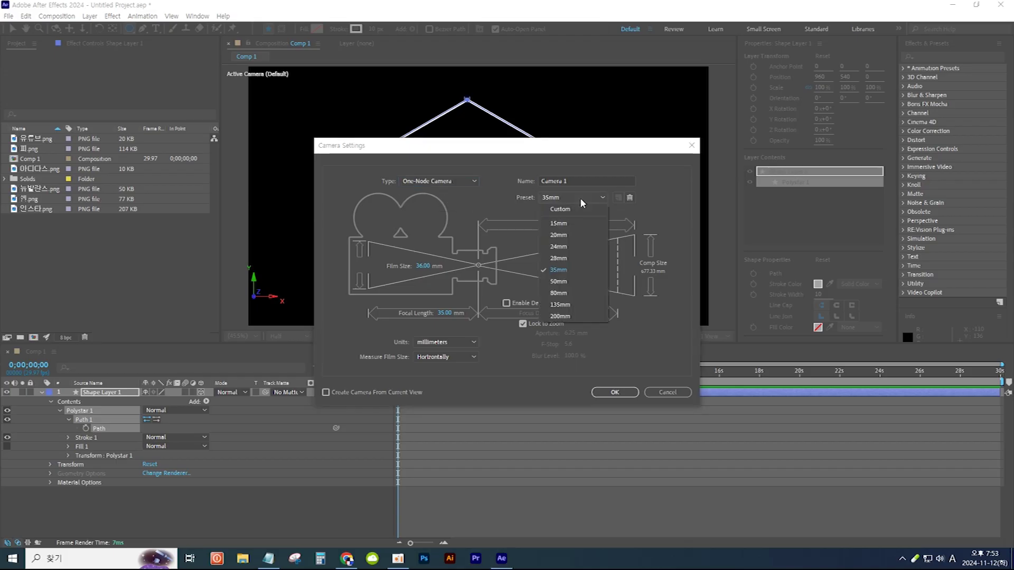
left_click(573, 268)
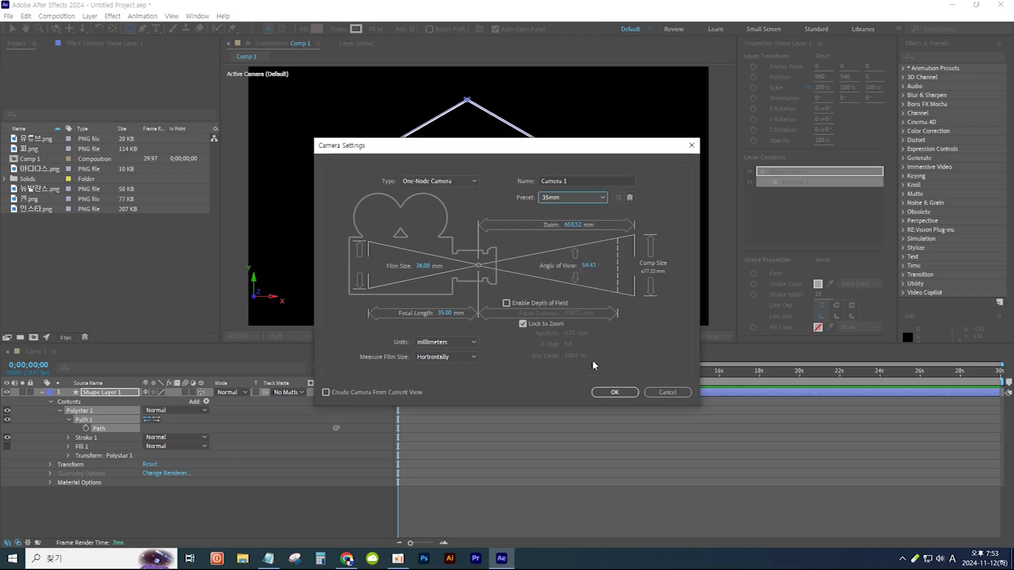
left_click(615, 392)
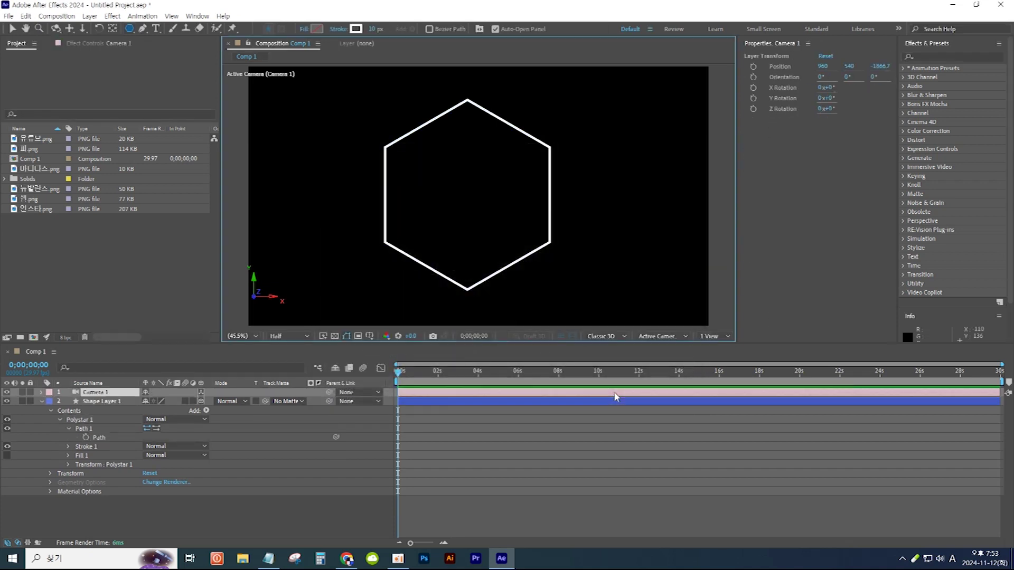
Add a null object above the camera layer and make it a 3D layer
left_click(120, 397)
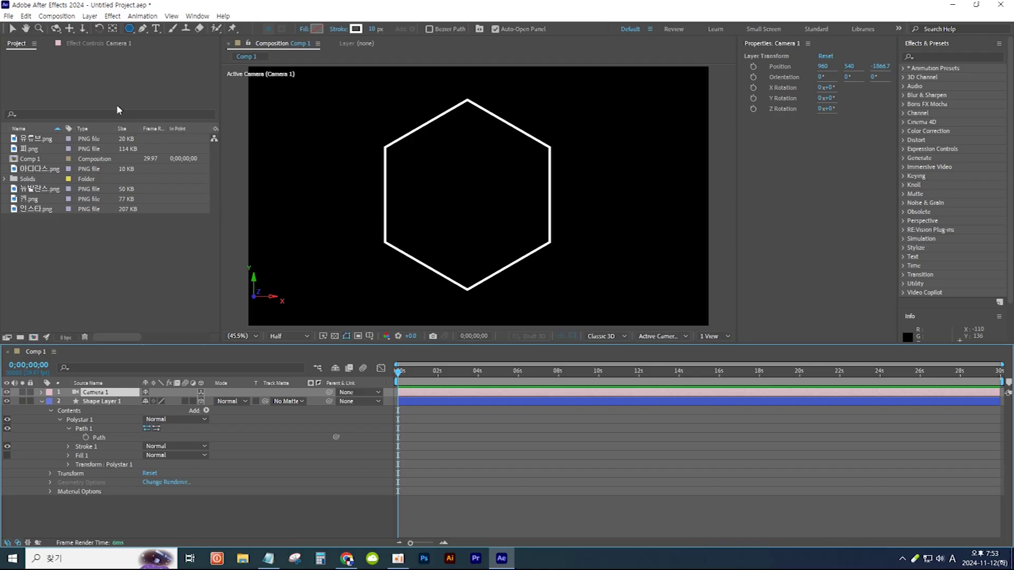
left_click(90, 16)
mouse_move(164, 30)
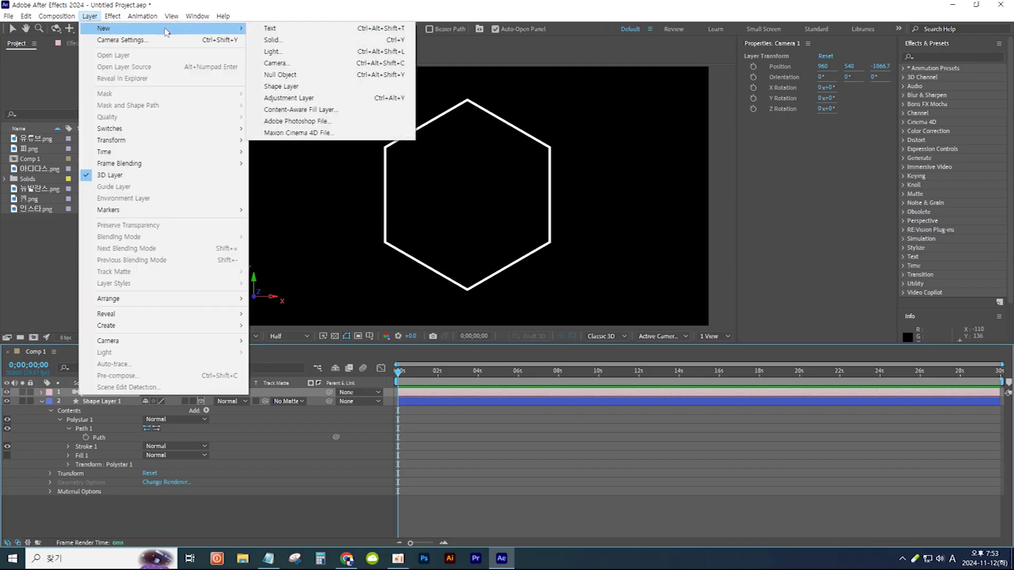
left_click(311, 76)
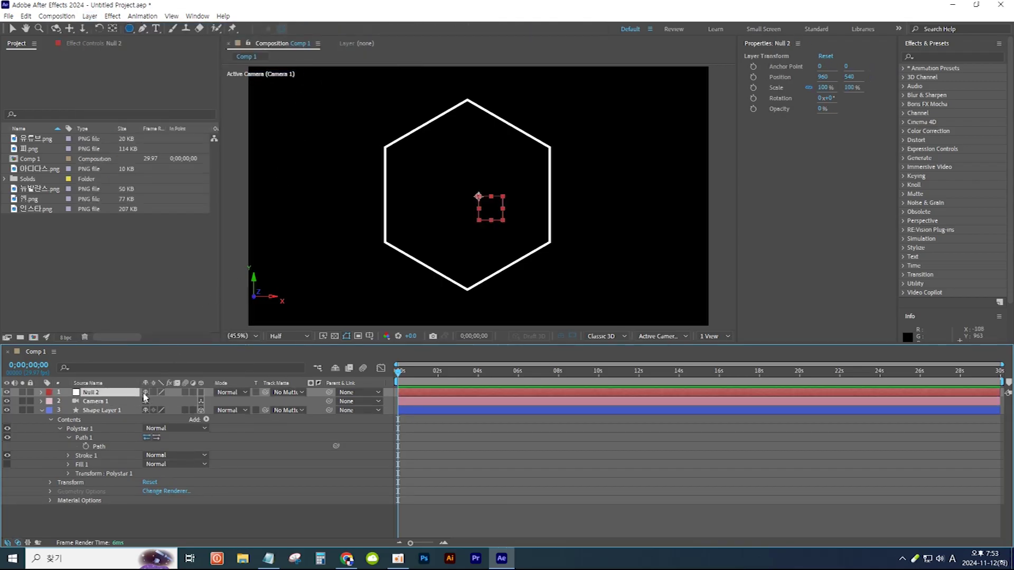
left_click(201, 393)
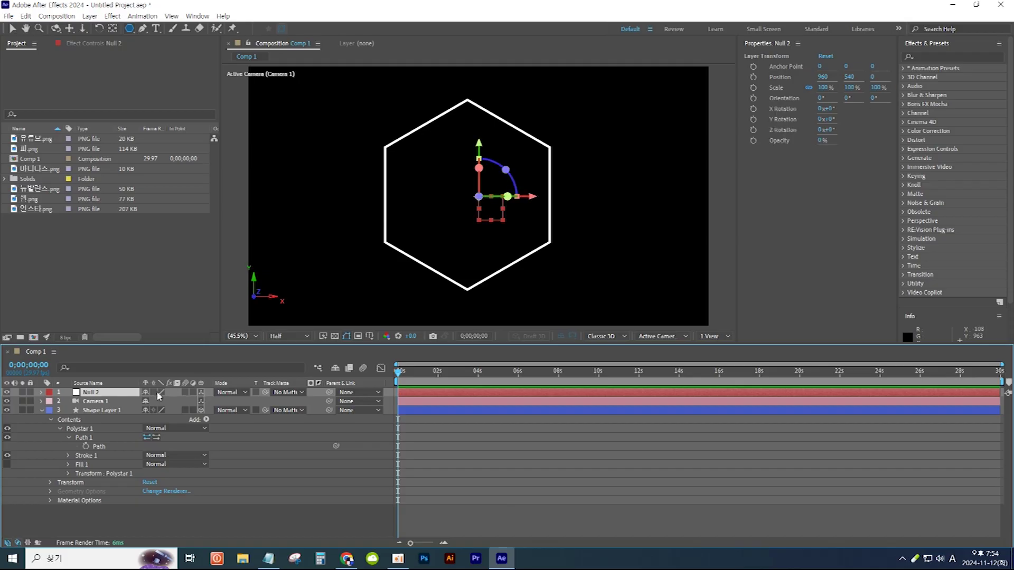
Paste the copied hexagon path into the null's Position property as keyframes
key("p")
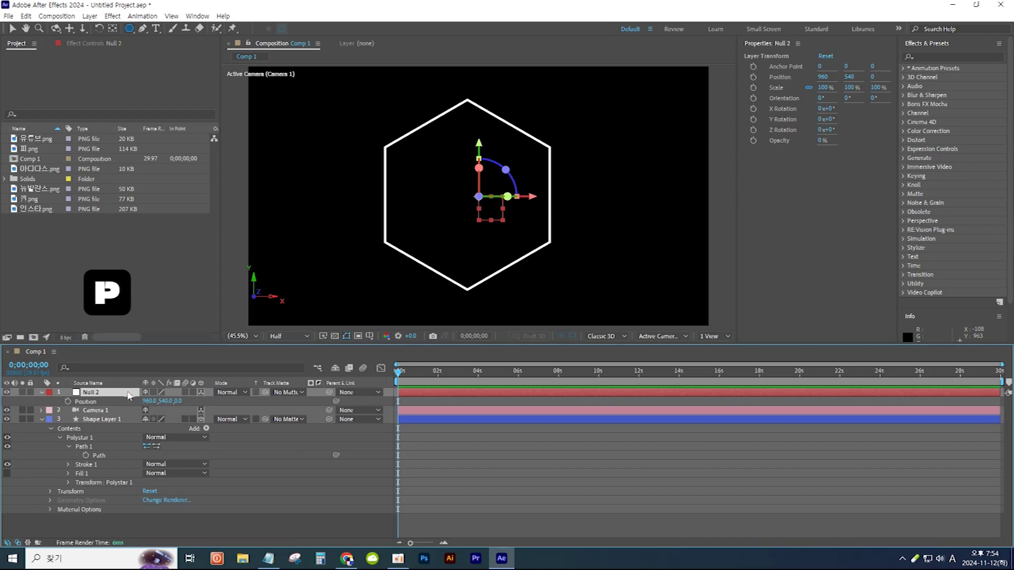
left_click(90, 405)
key("Return")
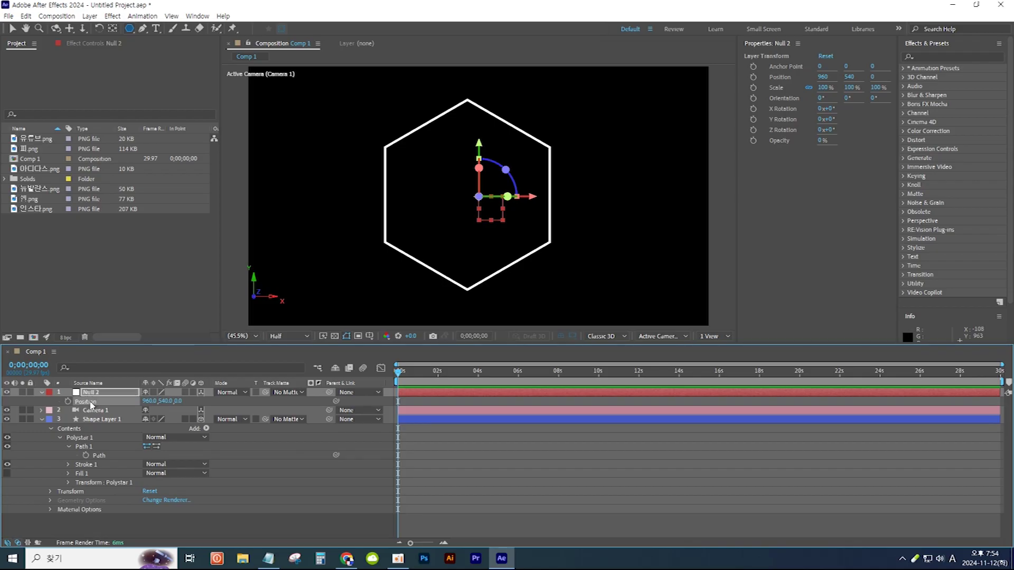
key("ctrl+v")
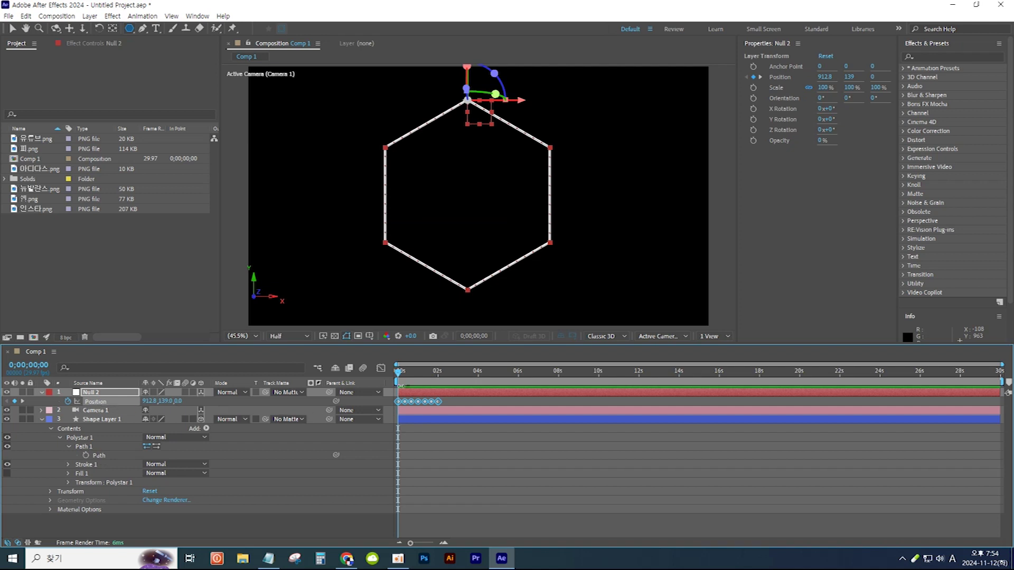
Stretch the null's Position keyframes proportionally so that the last one lands at 6 seconds
left_click_drag(398, 371, 438, 376)
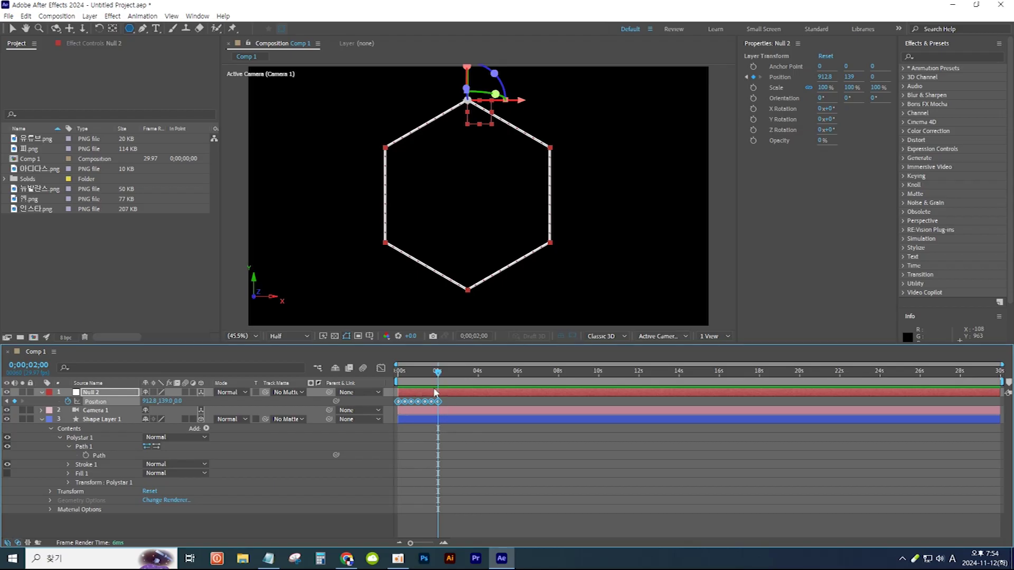
left_click(37, 367)
type("6")
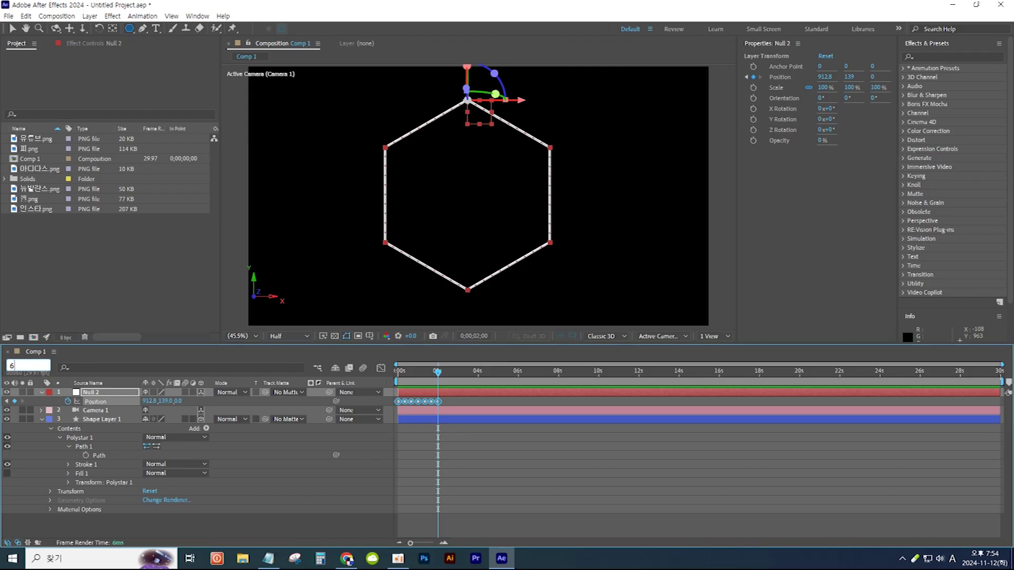
type(".")
key("Return")
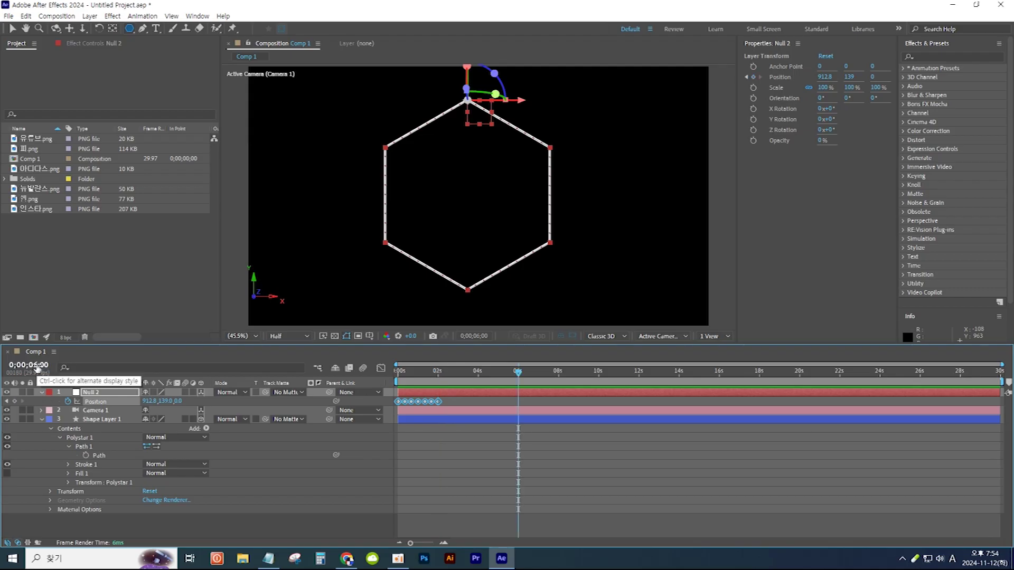
left_click_drag(389, 400, 516, 414)
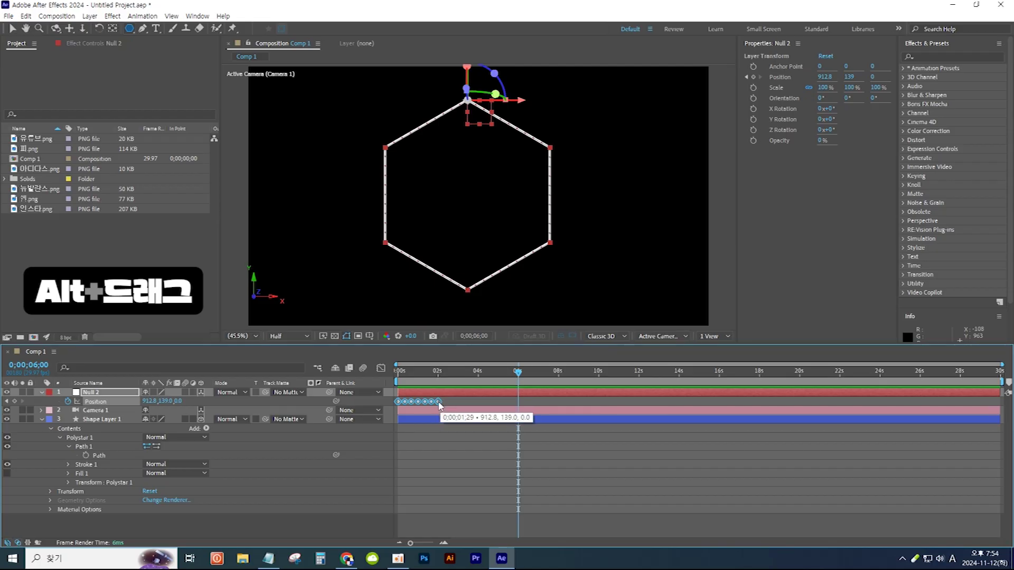
left_click_drag(439, 405, 519, 406)
key("Page_Up")
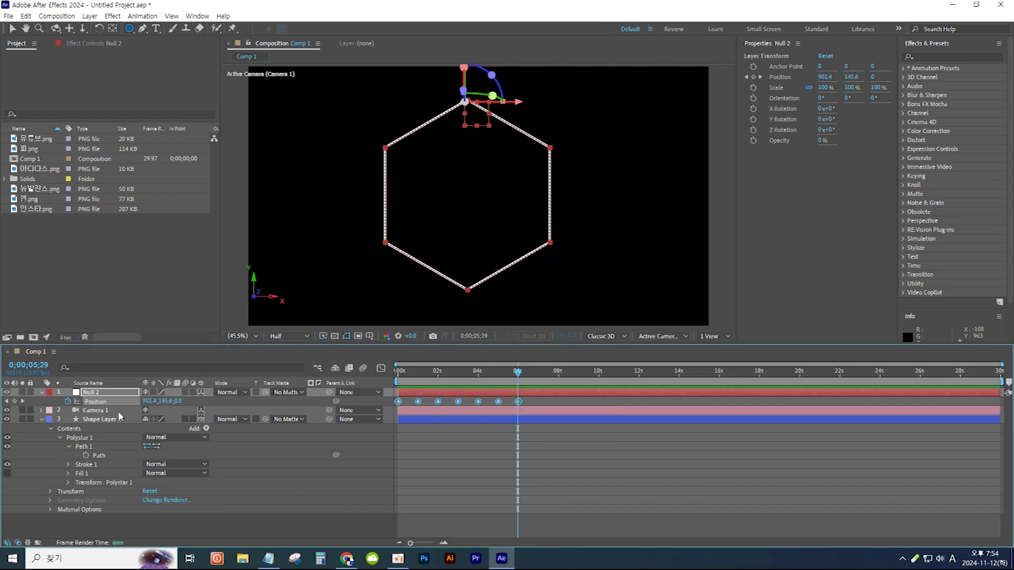
Parent Camera 1 to Null 2 and set the camera's X and Y position to 0
left_click(117, 412)
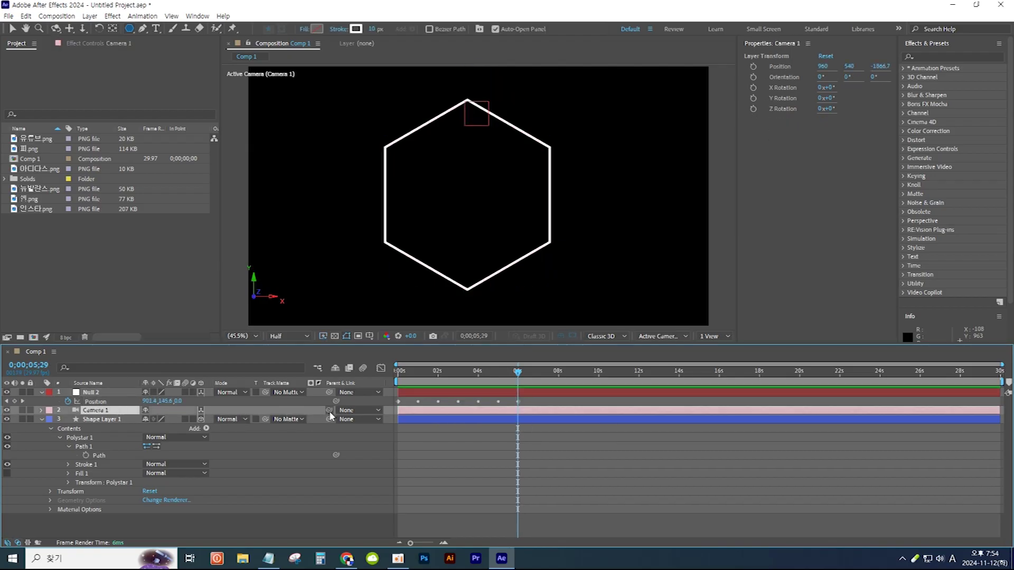
left_click_drag(329, 411, 96, 396)
key("p")
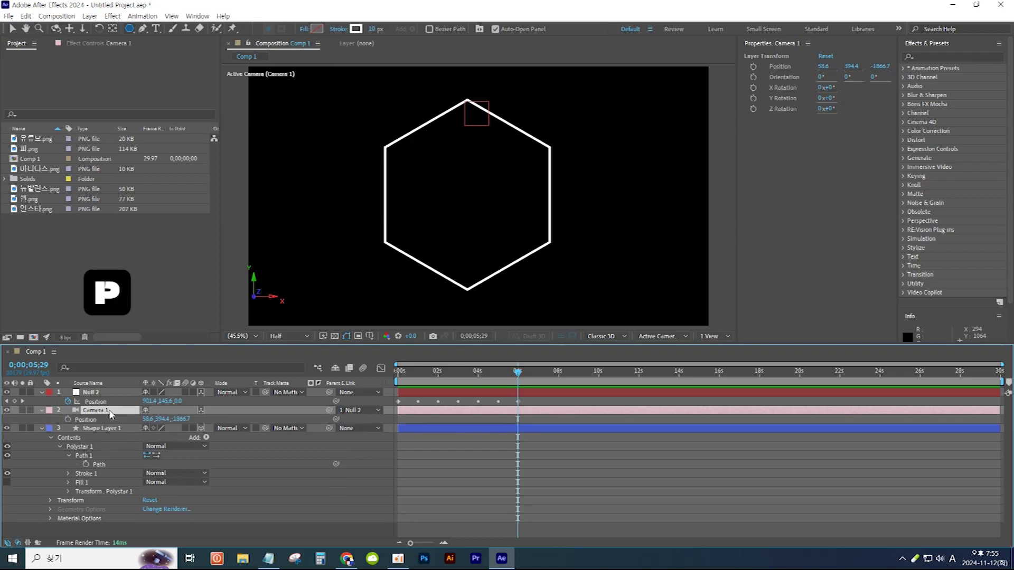
left_click(147, 419)
type("0")
key("Return")
left_click(158, 419)
type("0")
key("Return")
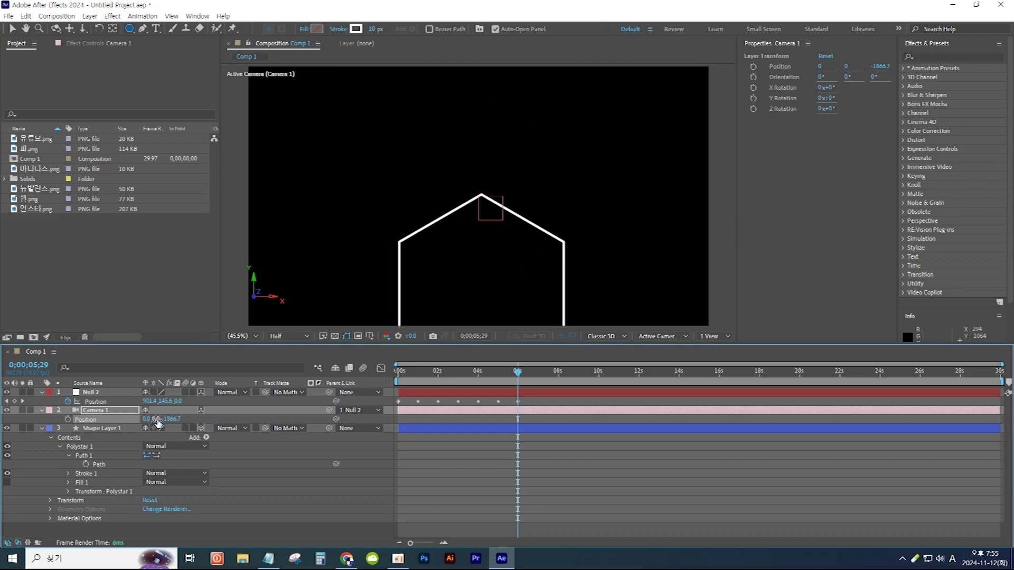
Preview the camera's movement along the hexagon from the first frame and return to the start of the composition
left_click_drag(518, 372, 383, 379)
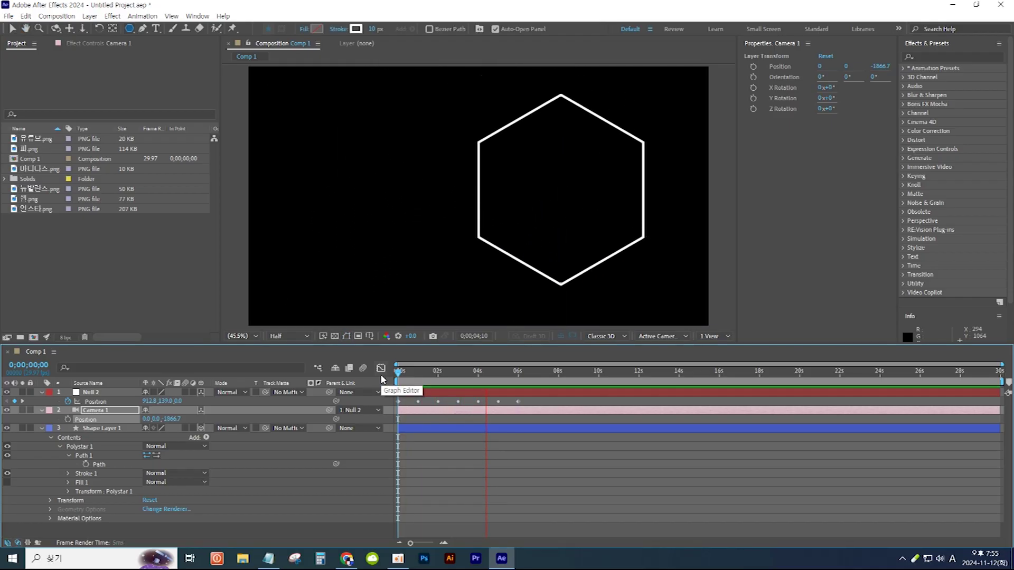
key("space")
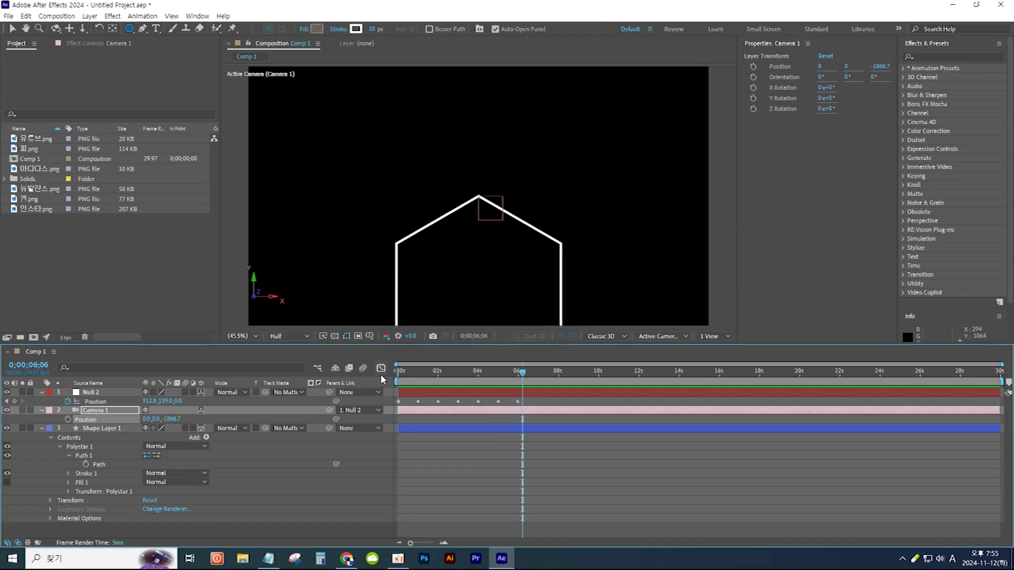
left_click_drag(522, 372, 397, 381)
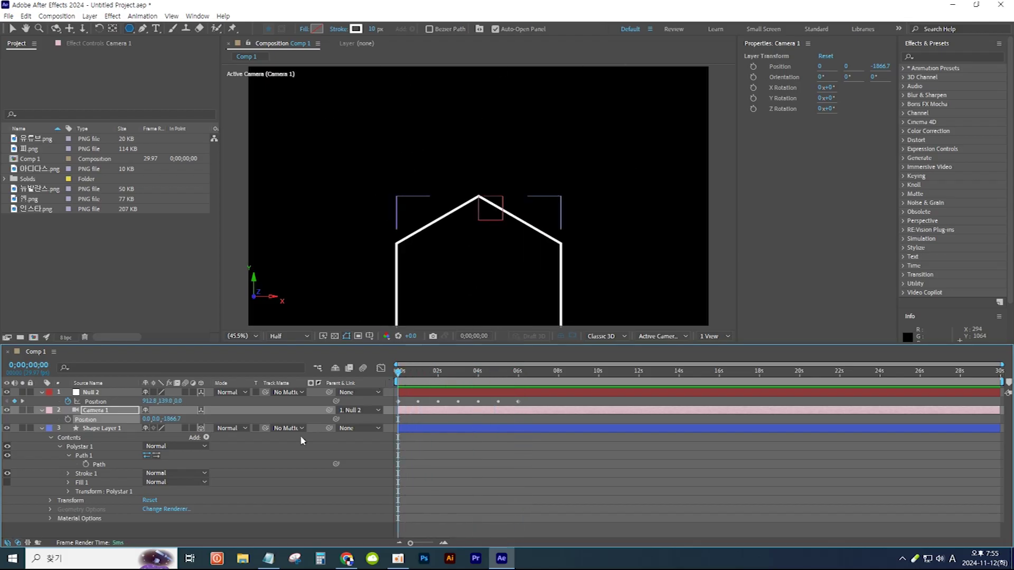
Add Trim Paths to the hexagon shape layer and reveal its properties
left_click(126, 429)
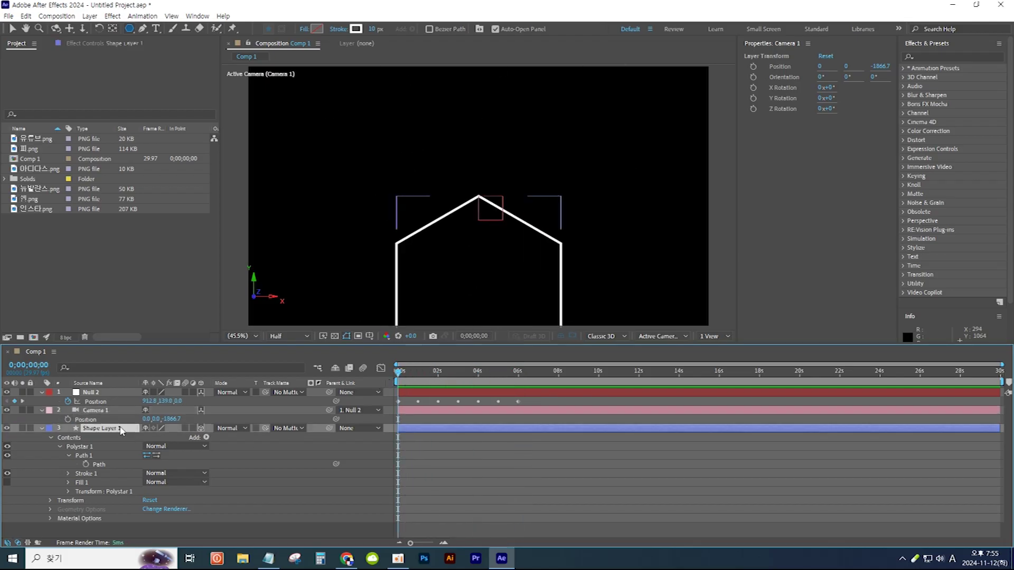
left_click(207, 438)
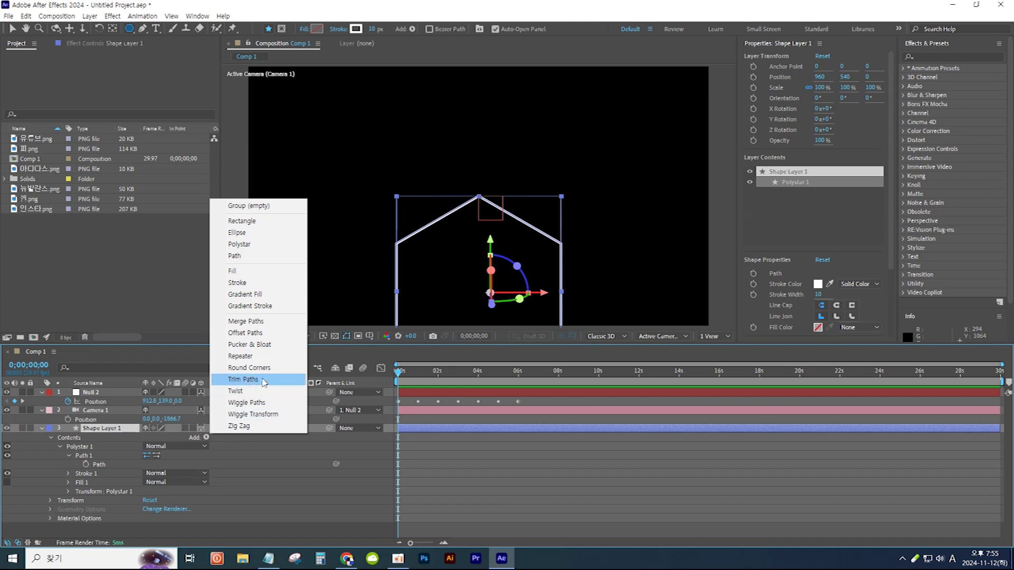
left_click(242, 379)
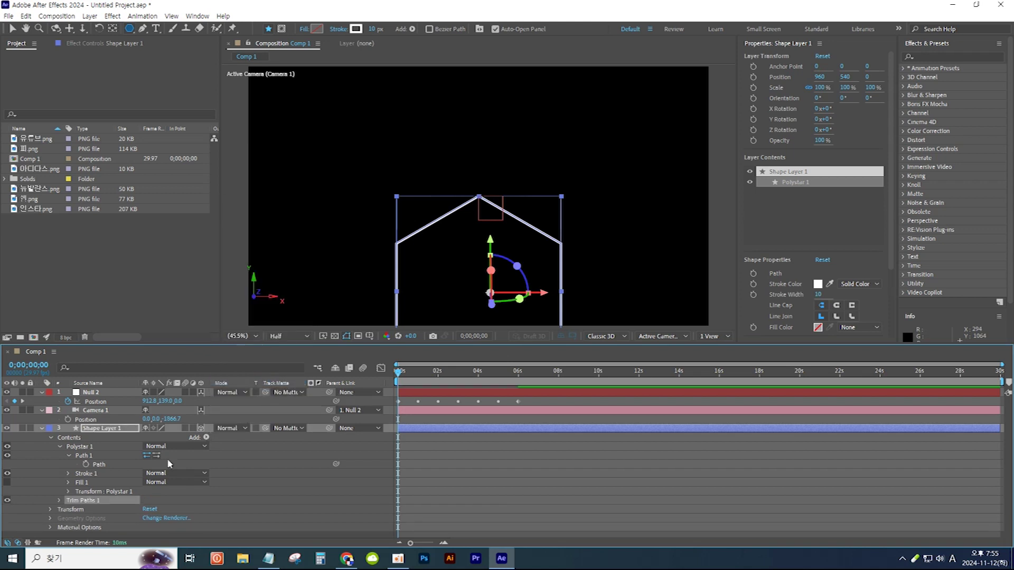
left_click(58, 501)
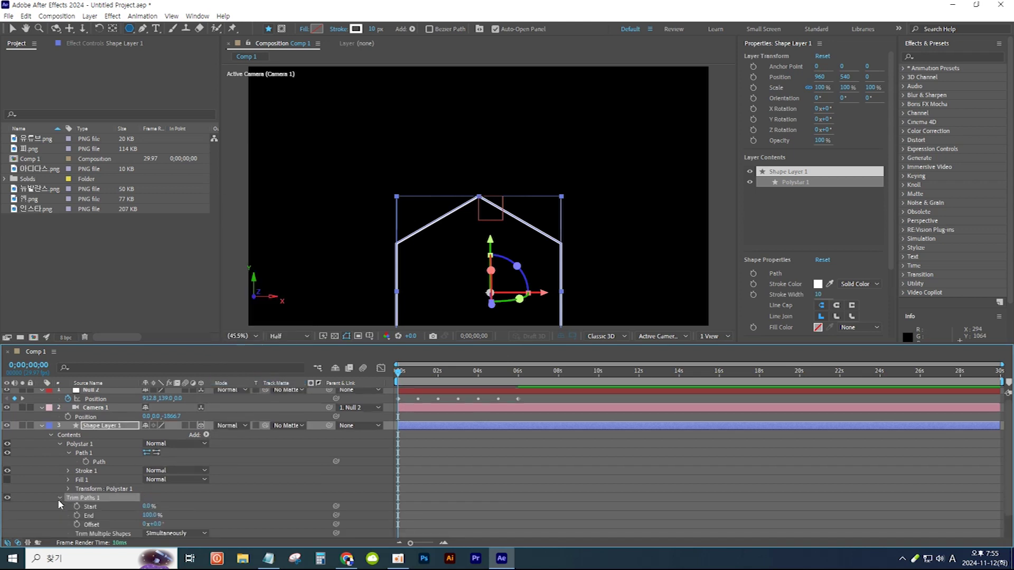
Animate the Trim Paths End value from 0% at 0 seconds to 100% at 6 seconds
left_click_drag(150, 515, 62, 515)
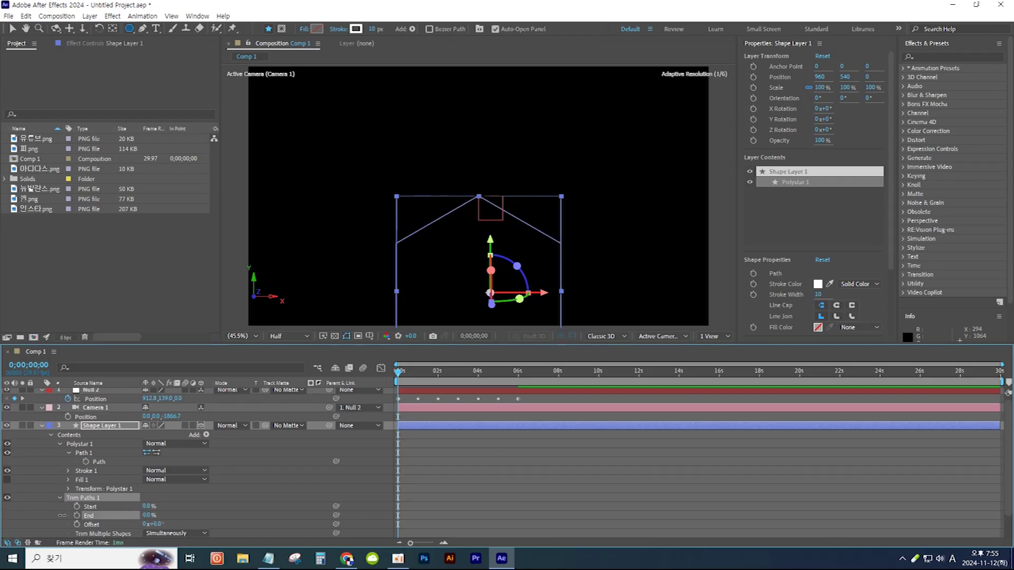
left_click(77, 515)
left_click_drag(405, 376, 518, 372)
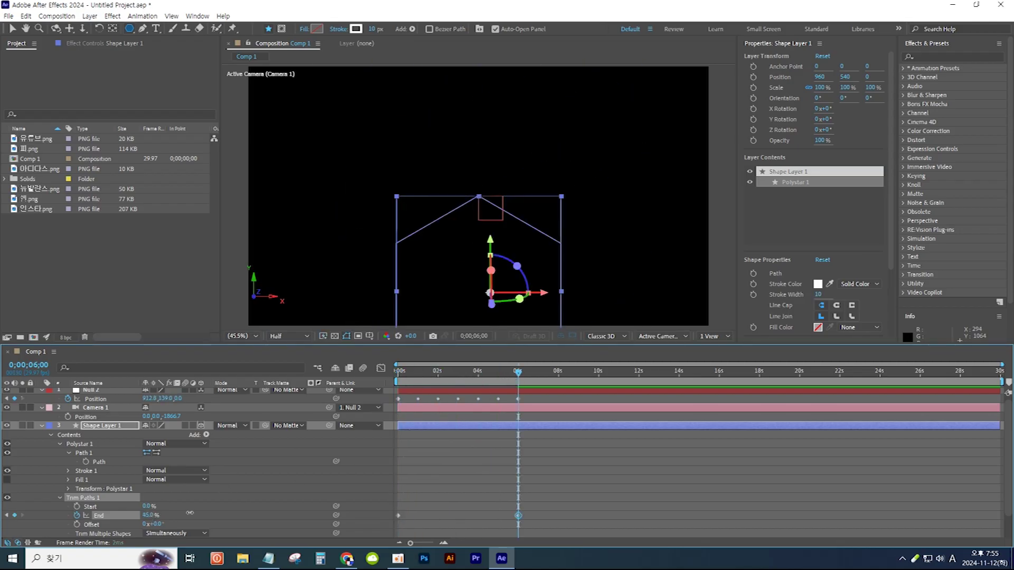
left_click_drag(150, 515, 287, 511)
Preview the hexagon outline being drawn from the first frame while the camera follows it
left_click(516, 372)
key("Home")
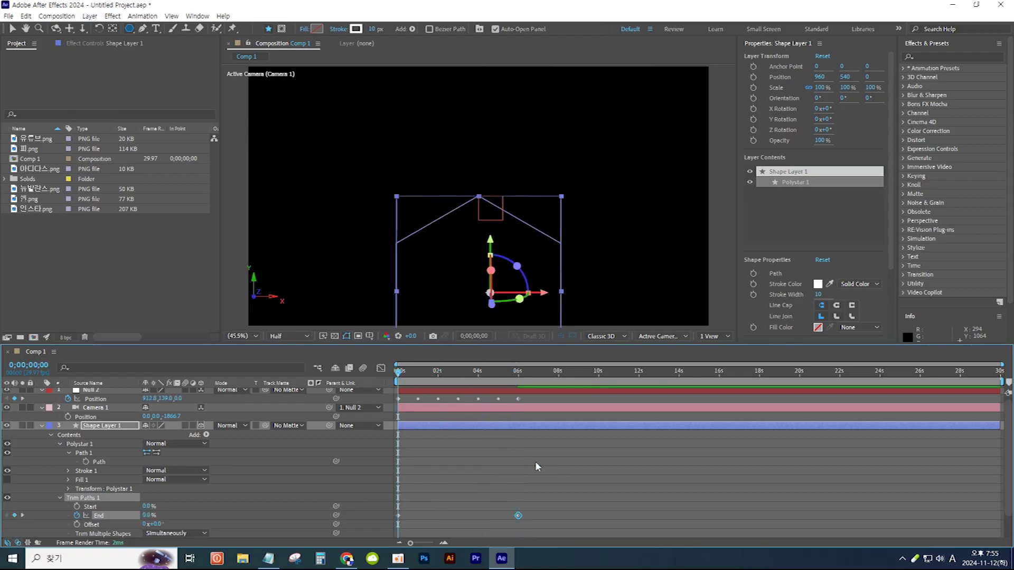
key("space")
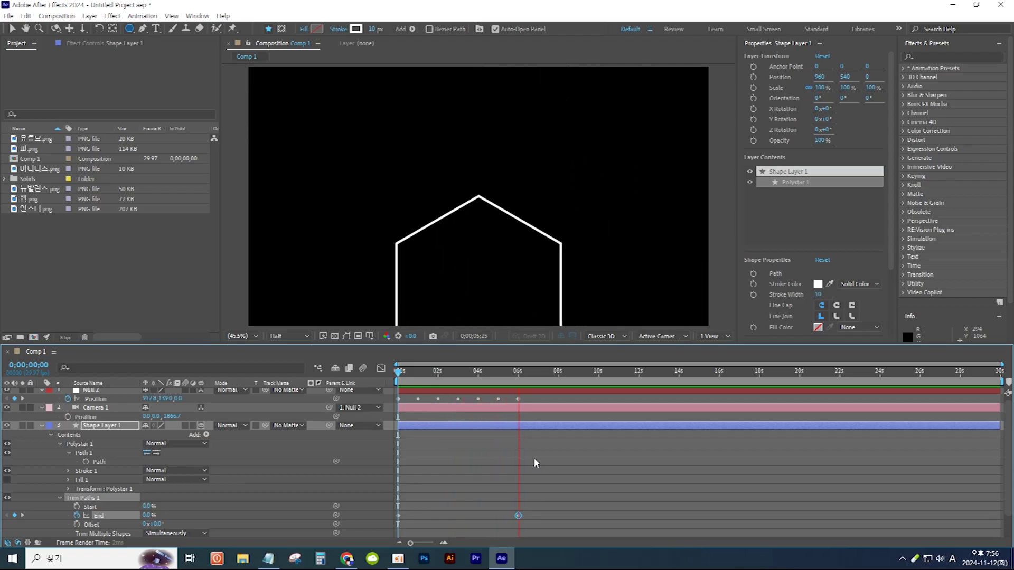
key("space")
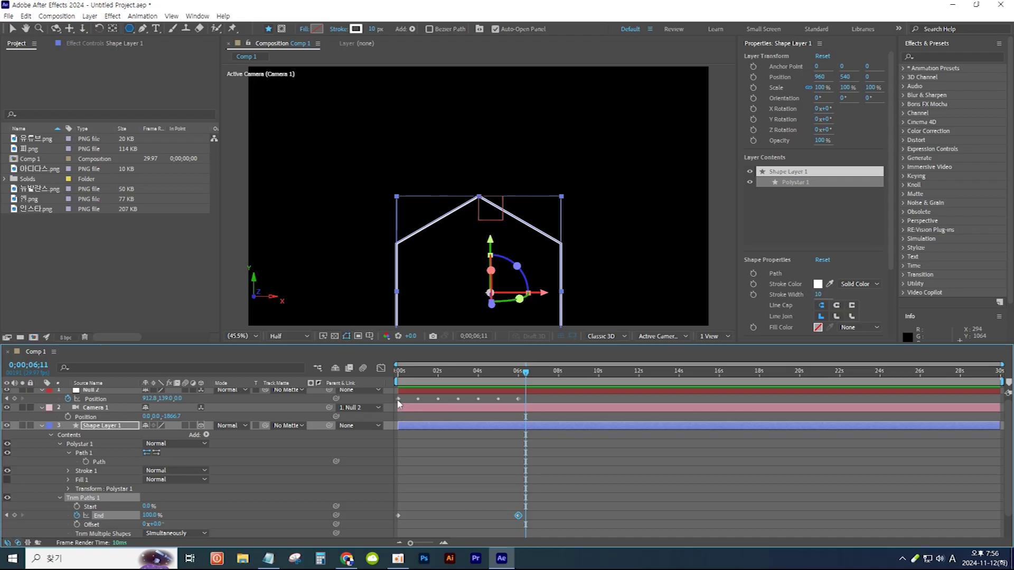
At 0 seconds, place 유튜브.png above the shape layer as a 3D layer at 51% scale, centered in the camera view
left_click(398, 400)
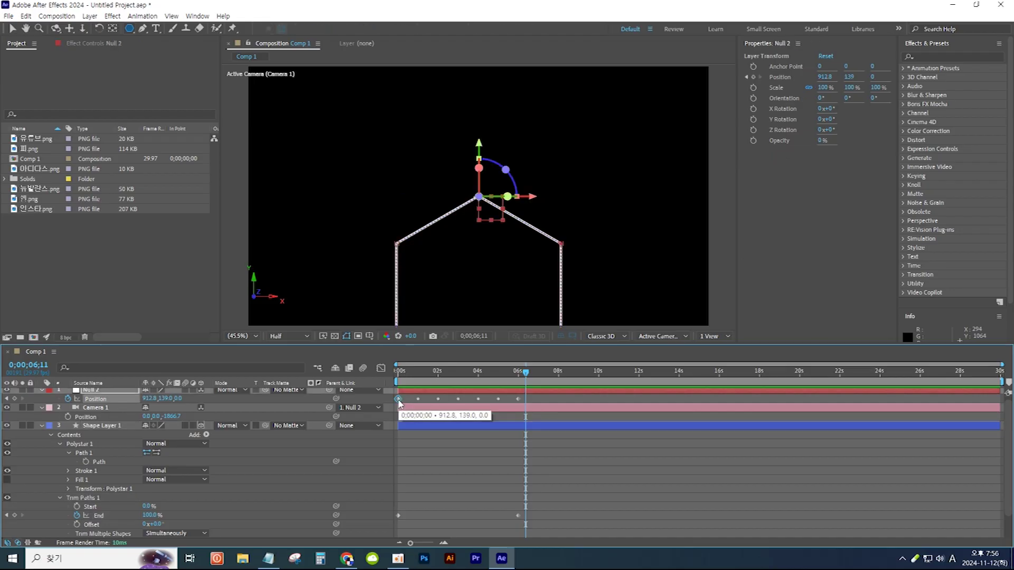
left_click_drag(526, 375, 391, 381)
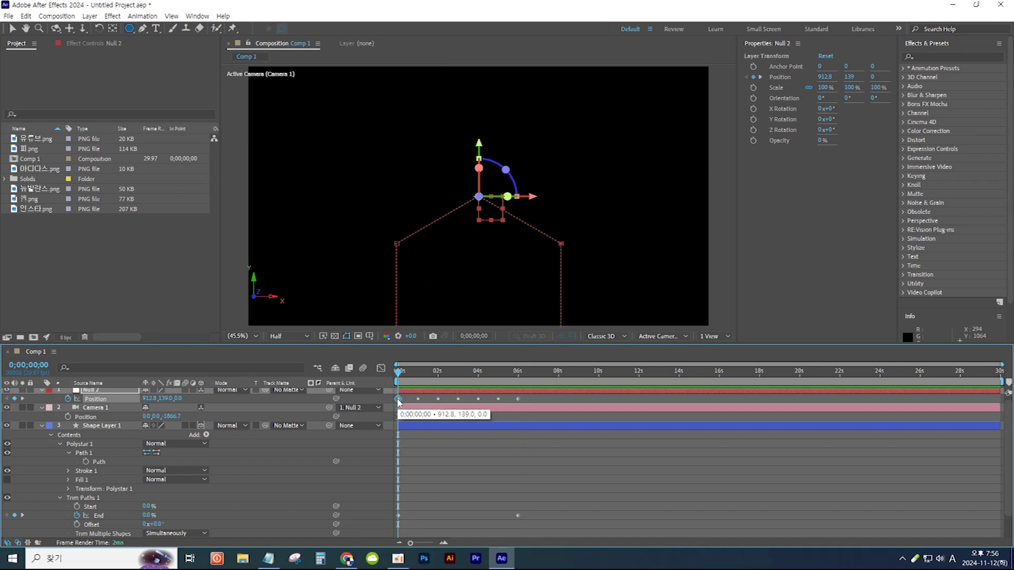
left_click(38, 141)
left_click_drag(46, 143, 125, 425)
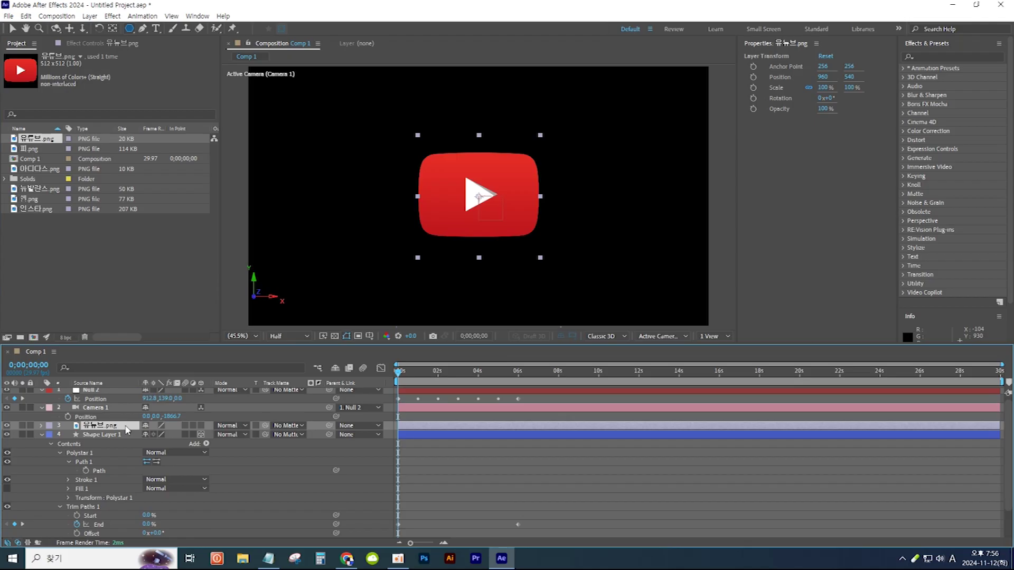
left_click(200, 426)
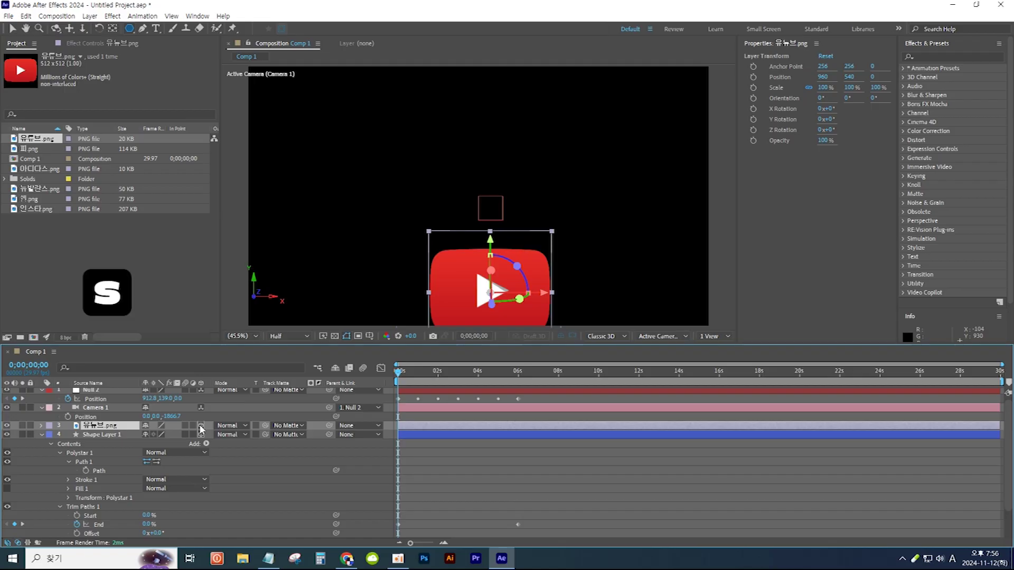
key("s")
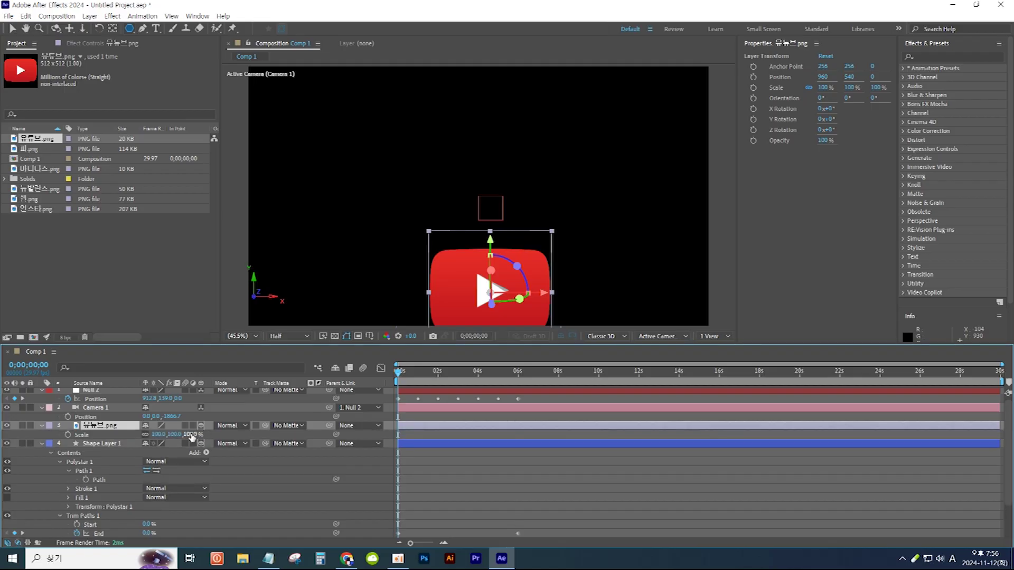
left_click_drag(188, 434, 168, 434)
key("ctrl+Home")
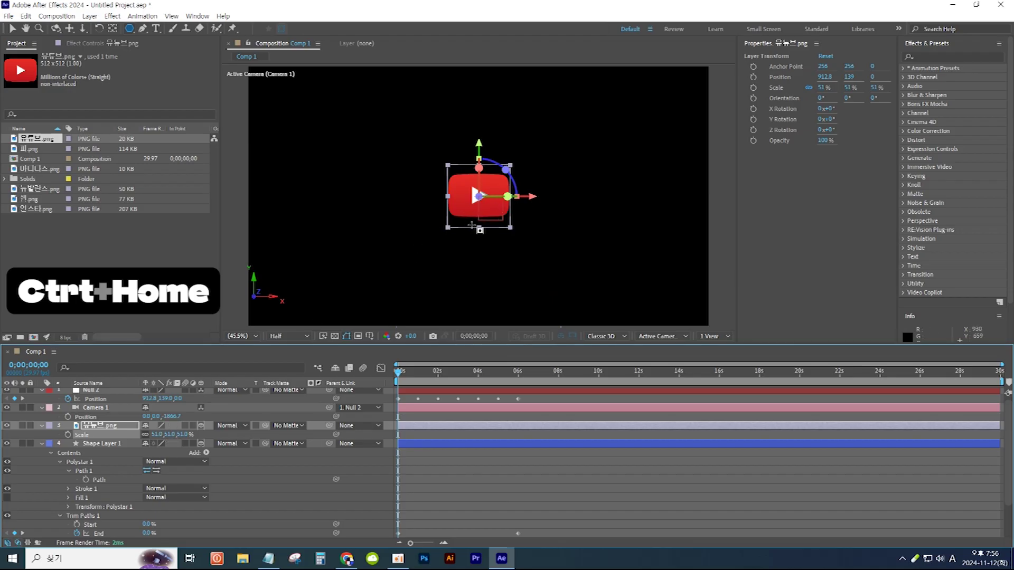
At 1 second, place 피.png above the shape layer as a 3D layer at 47% scale, centered in the camera view
left_click_drag(399, 375, 412, 375)
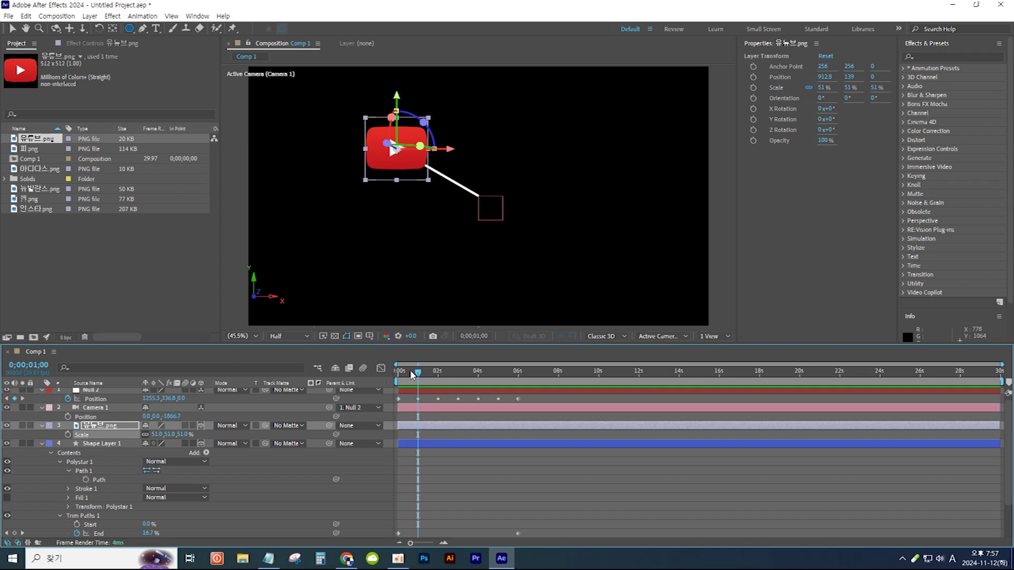
left_click_drag(37, 152, 110, 443)
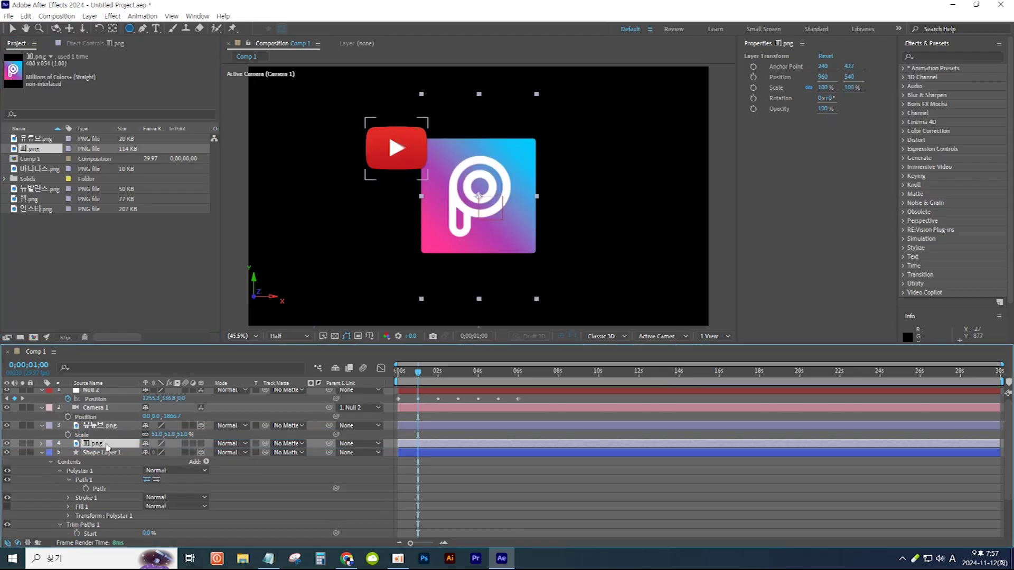
key("s")
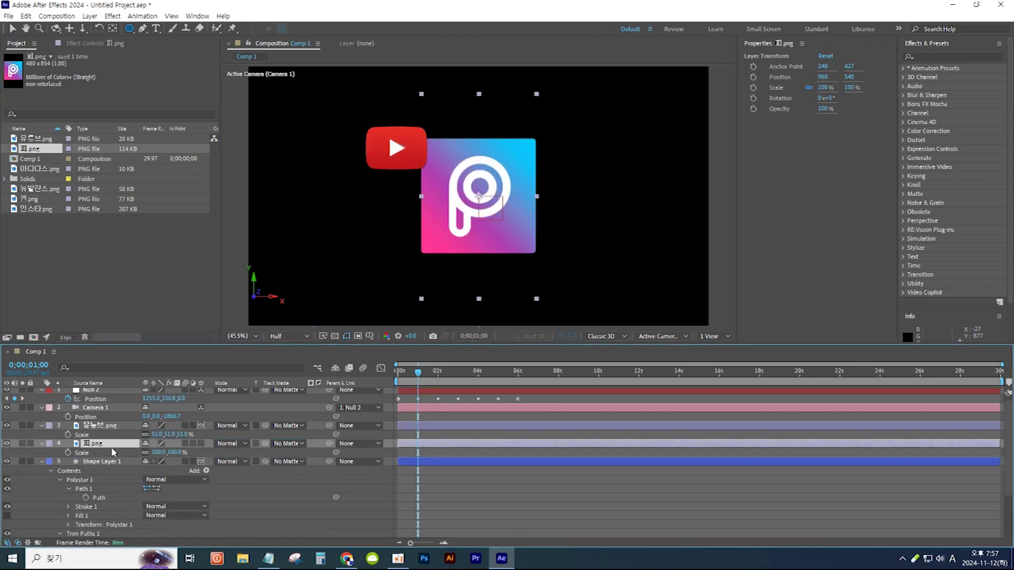
left_click(201, 443)
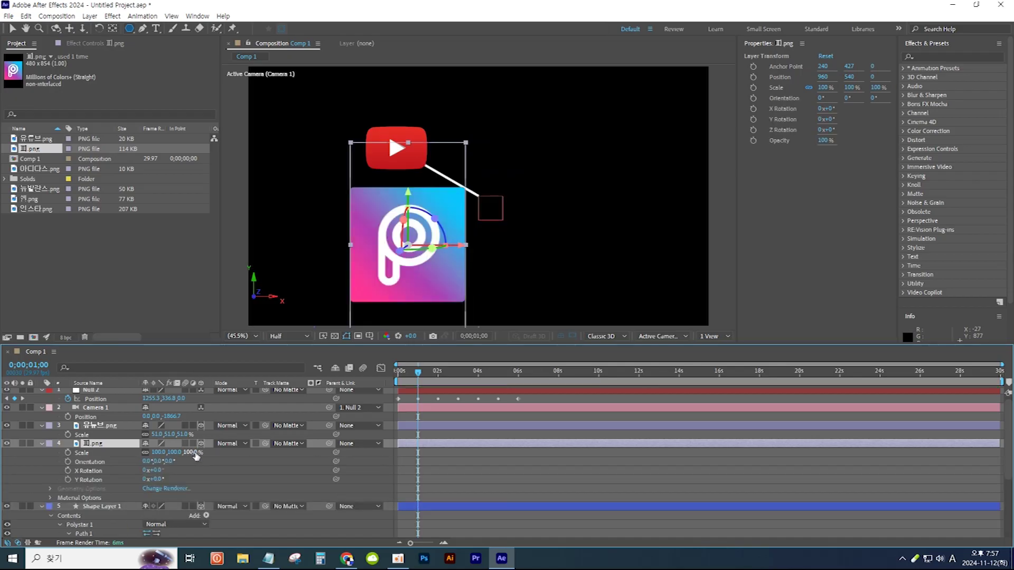
left_click_drag(193, 455, 165, 457)
key("ctrl+Home")
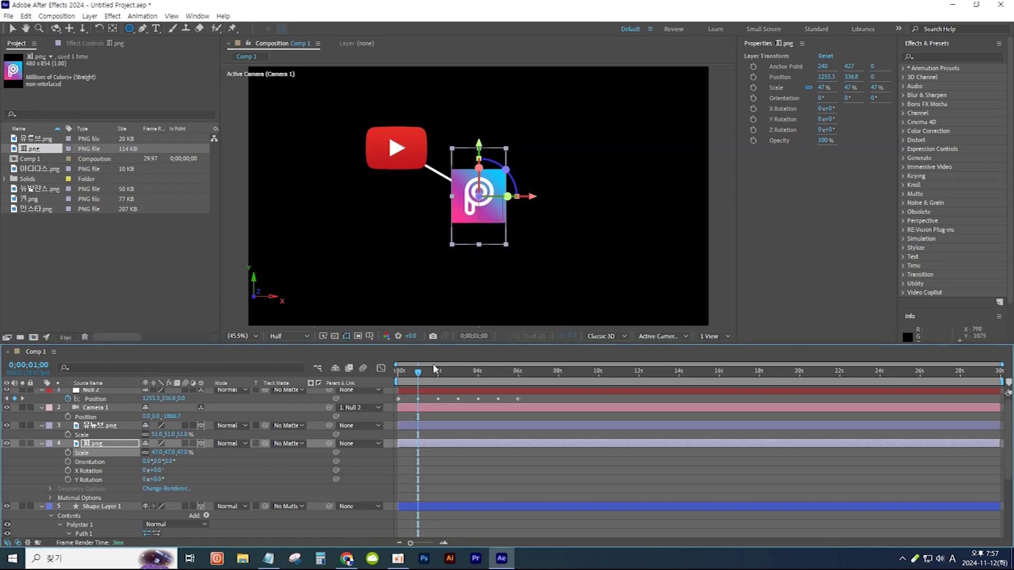
At 2 seconds, place 아디다스.png above the shape layer as a 3D layer at 62% scale, centered in the camera view
left_click_drag(420, 375, 433, 376)
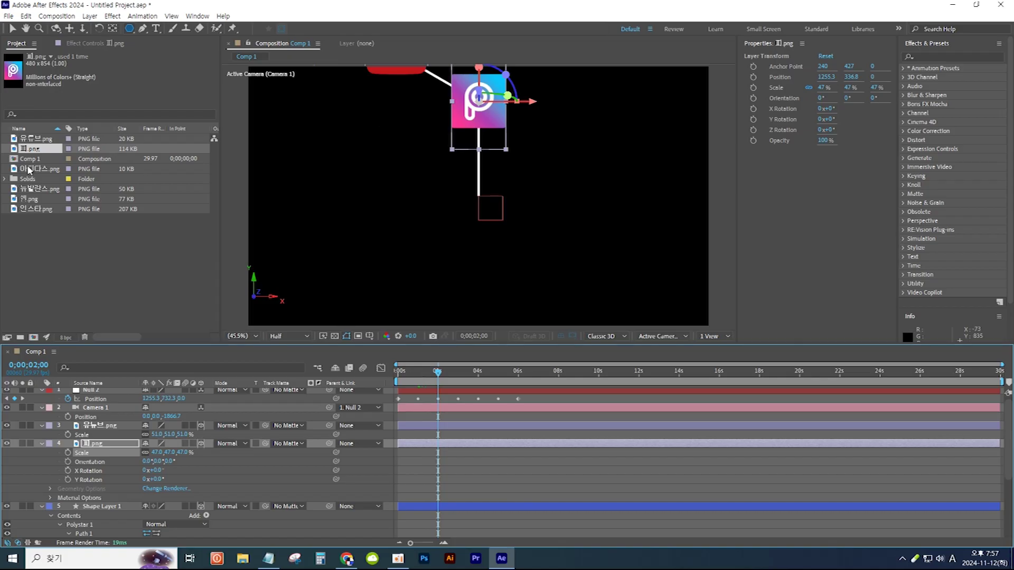
left_click_drag(26, 172, 174, 504)
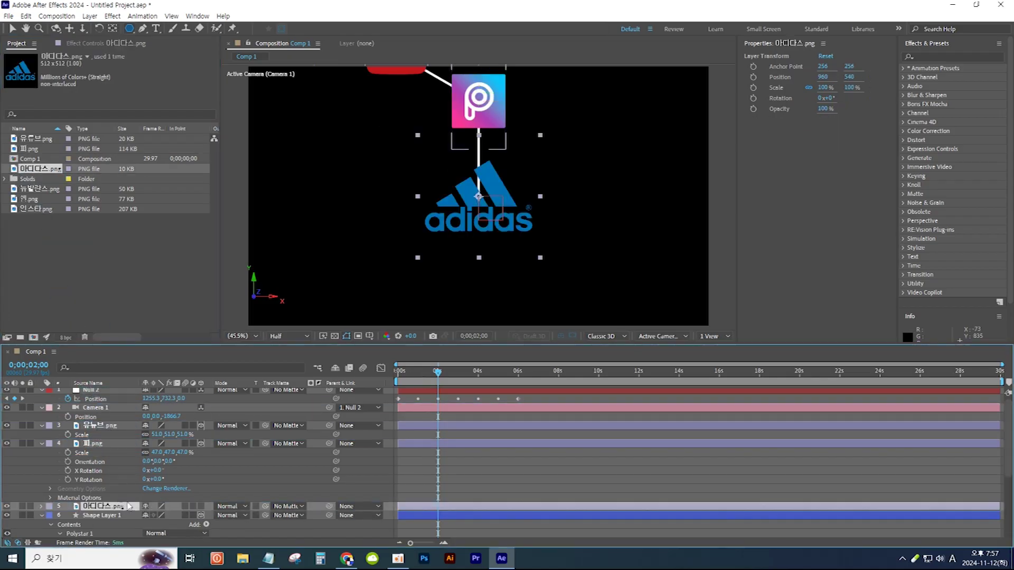
left_click(201, 507)
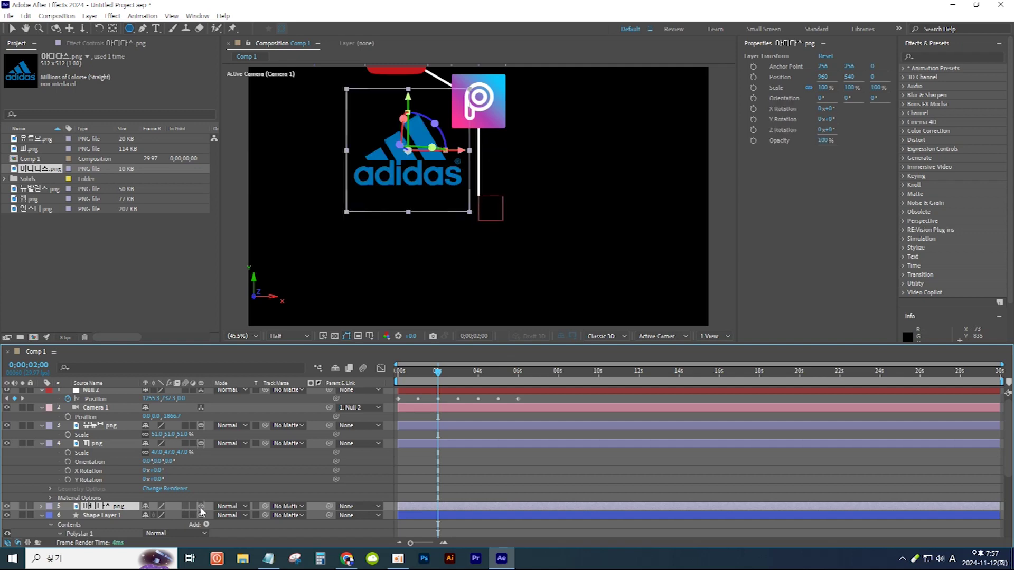
key("s")
left_click_drag(187, 515, 176, 515)
key("ctrl+Home")
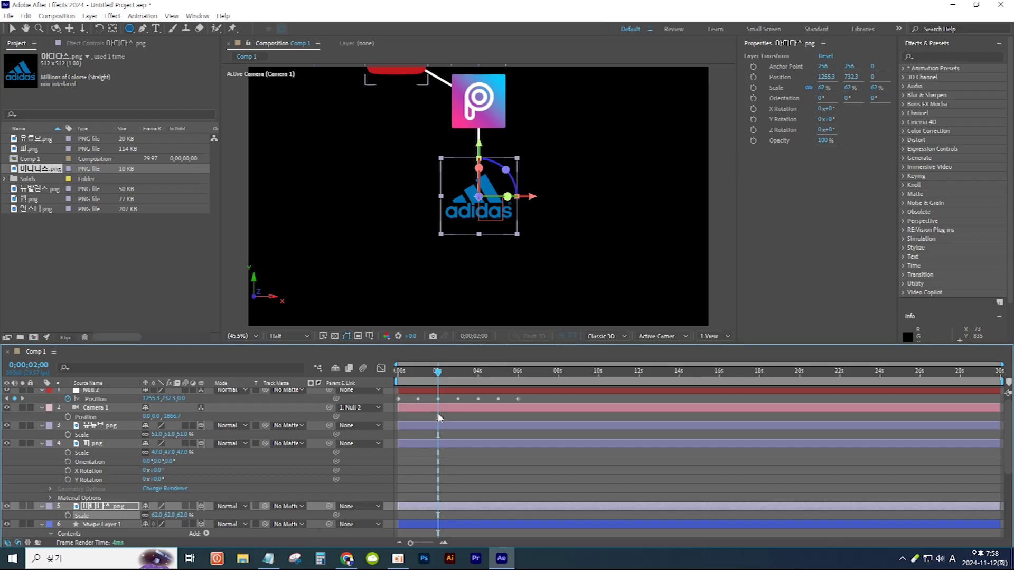
At 3 seconds, place 뉴발란스.png above the shape layer as a 3D layer at 25% scale, centered in the camera view
left_click_drag(438, 373, 454, 372)
left_click_drag(37, 189, 147, 531)
left_click(201, 524)
key("s")
key("ctrl+Home")
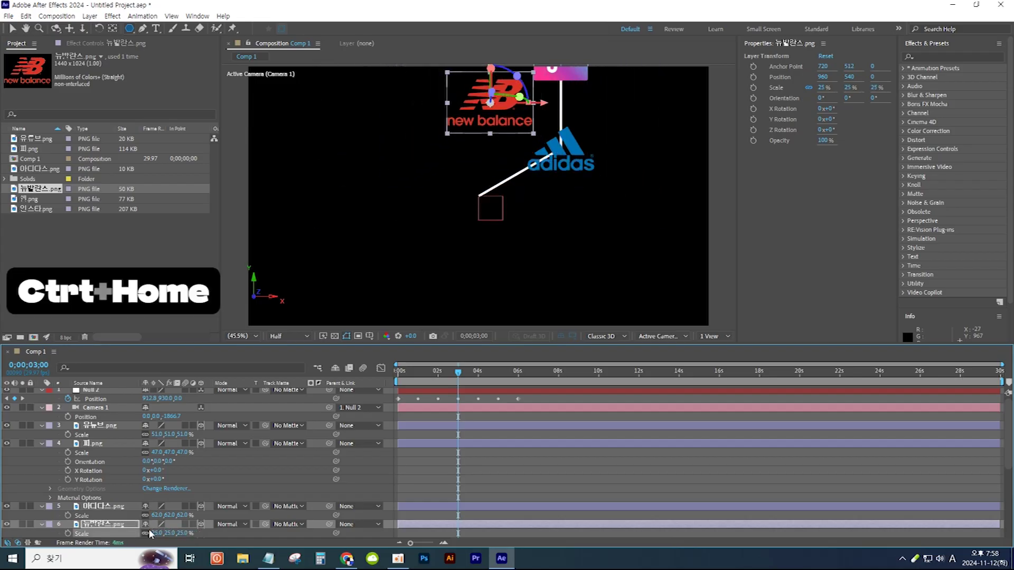
At 4 seconds, place 쉘.png above the shape layer as a 3D layer at 23% scale, centered in the camera view
left_click(477, 371)
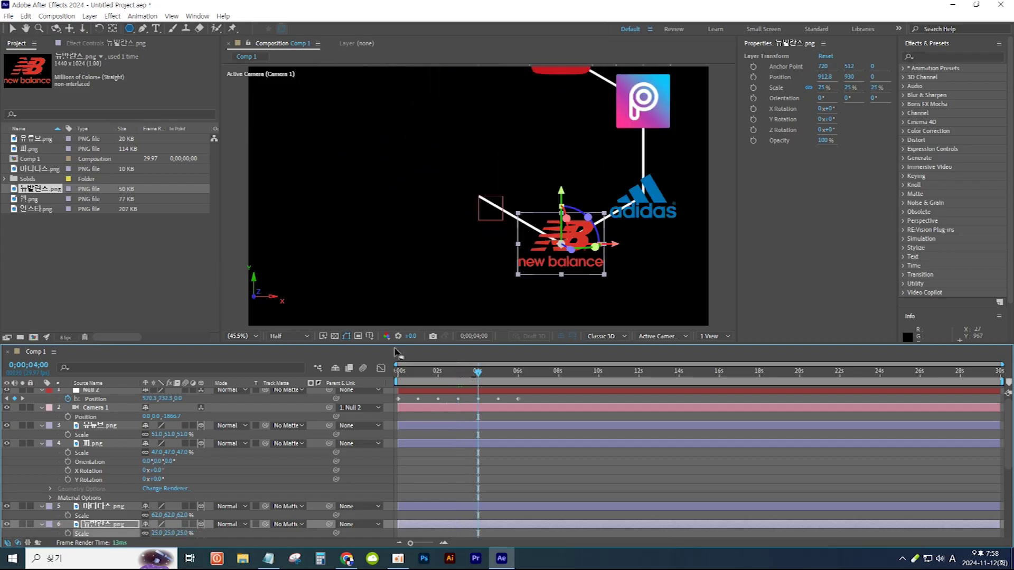
left_click_drag(33, 199, 151, 457)
left_click(201, 446)
key("s")
key("ctrl+Home")
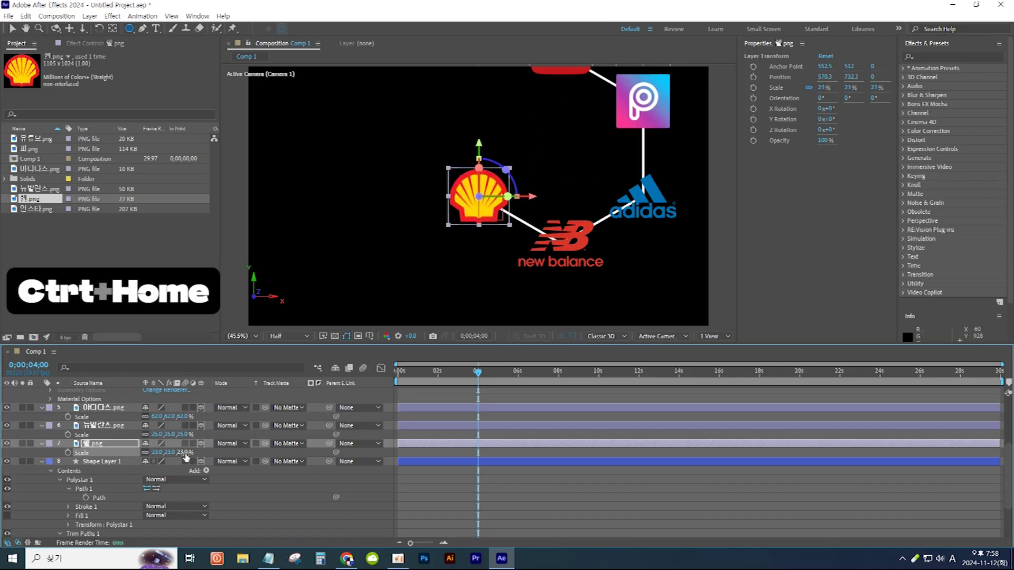
At 5 seconds, place 인스타.png above the shape layer as a 3D layer at 34% scale, centered in the camera view
scroll(184, 449, "up", 4)
left_click_drag(478, 373, 498, 373)
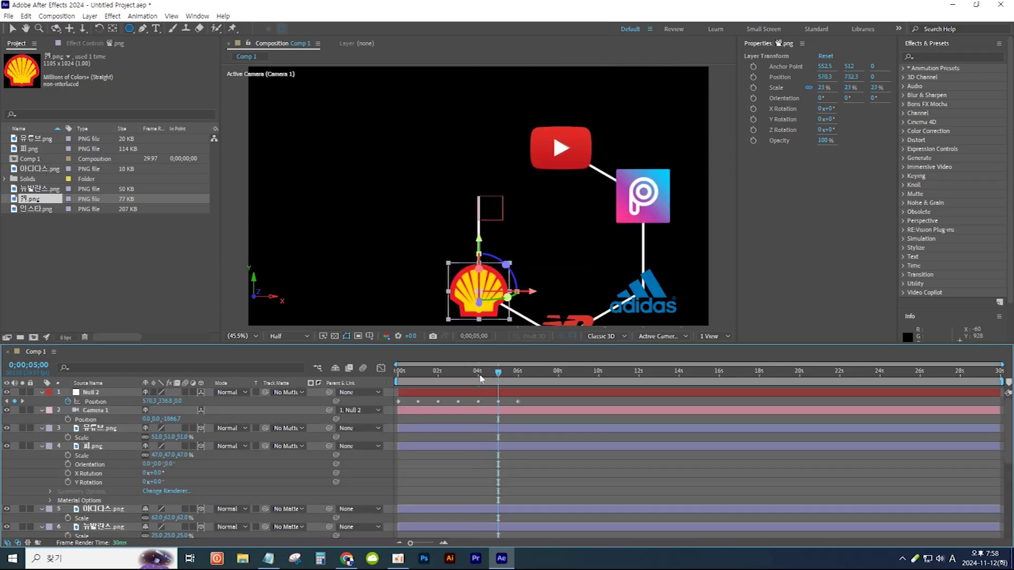
scroll(183, 459, "down", 5)
left_click(52, 210)
left_click_drag(53, 210, 115, 437)
key("s")
key("ctrl+Home")
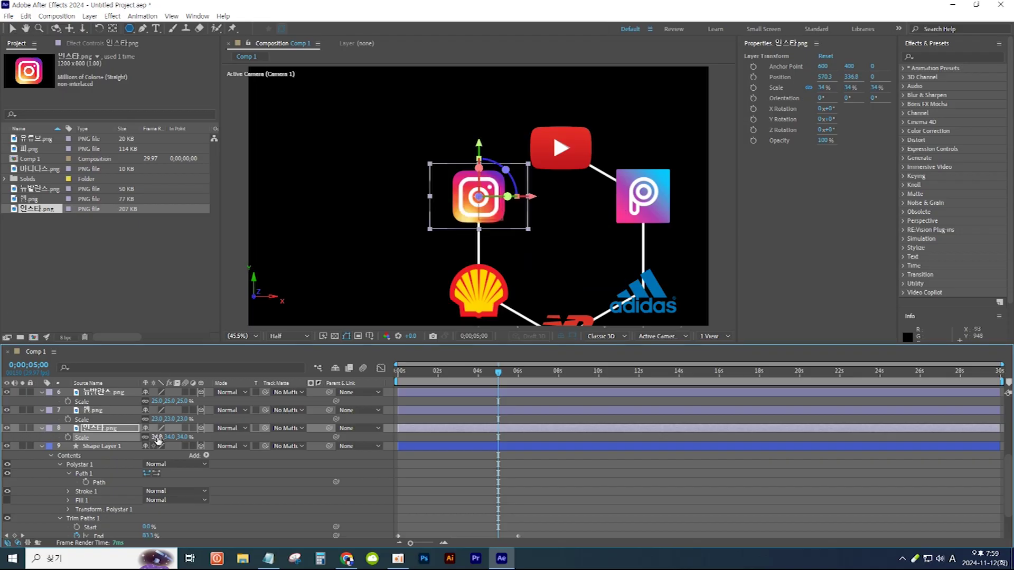
Preview the camera traveling past all six logos from the first frame, and return the playhead toward the start
left_click_drag(497, 372, 358, 376)
scroll(547, 453, "up", 2)
scroll(548, 453, "up", 4)
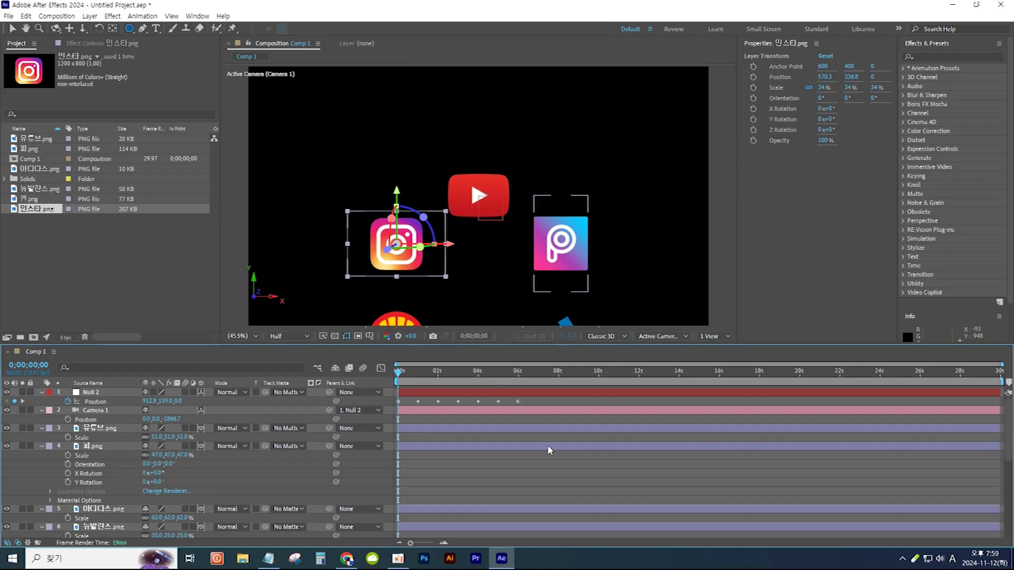
key("space")
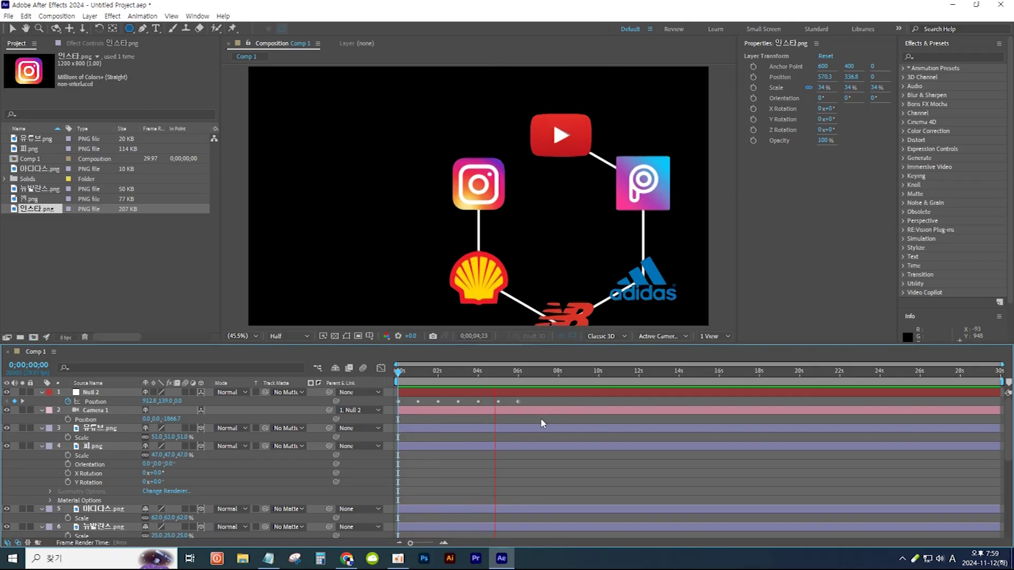
key("space")
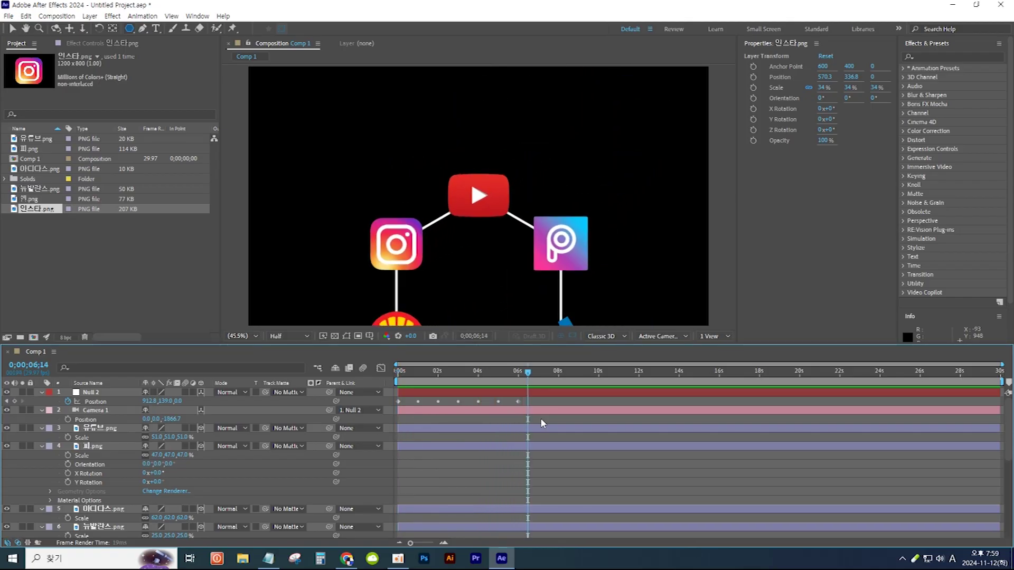
left_click(491, 371)
key("Home")
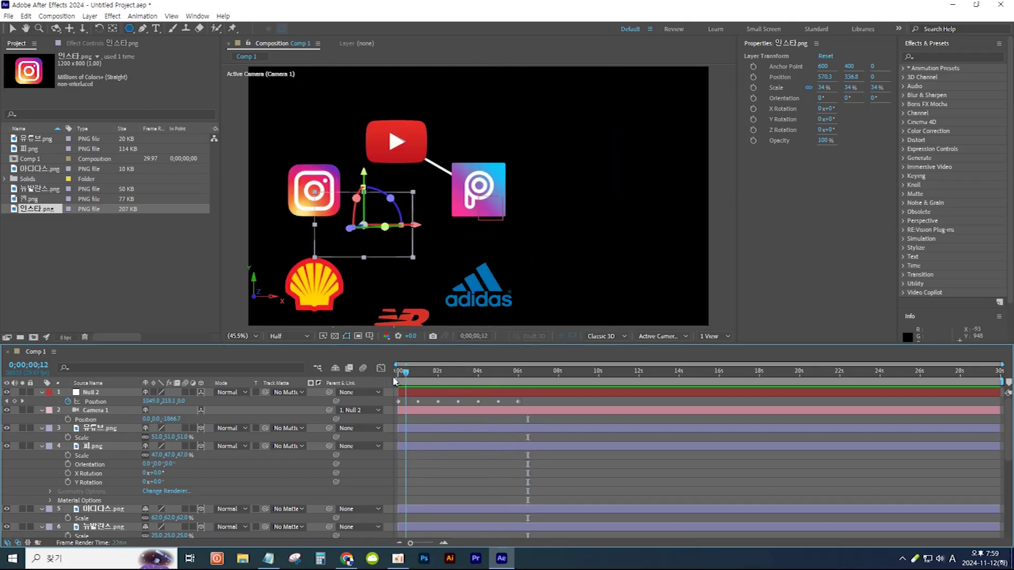